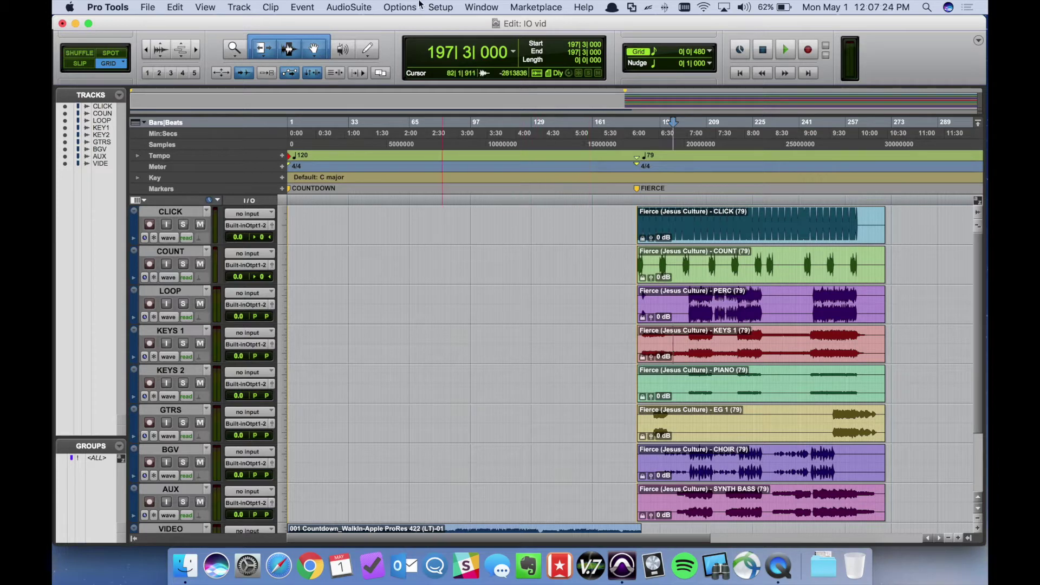
- Switch the playback engine to Dante Virtual Soundcard, letting the session save, close and reopen without the report
click(437, 7)
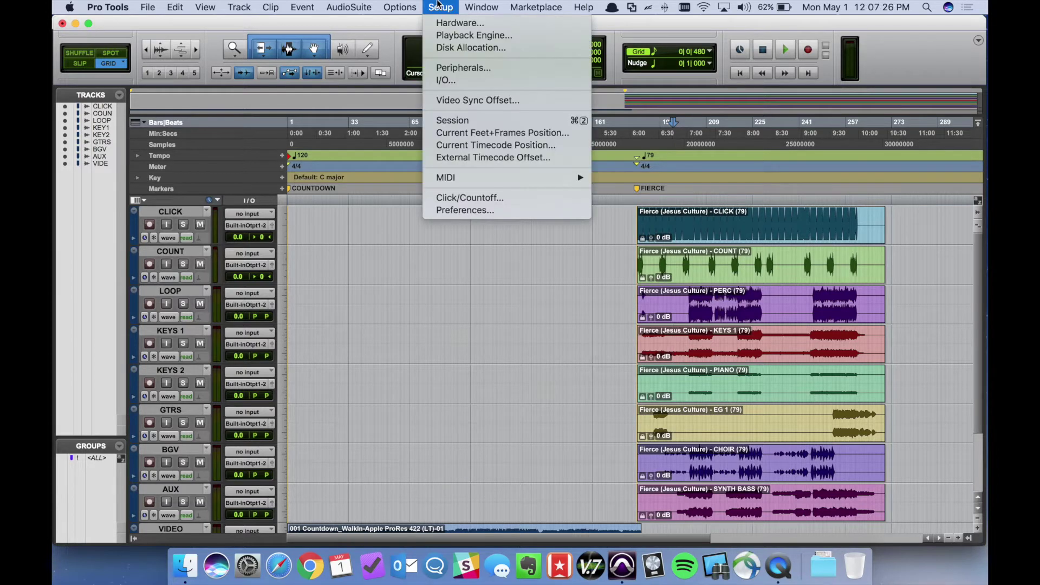
click(448, 37)
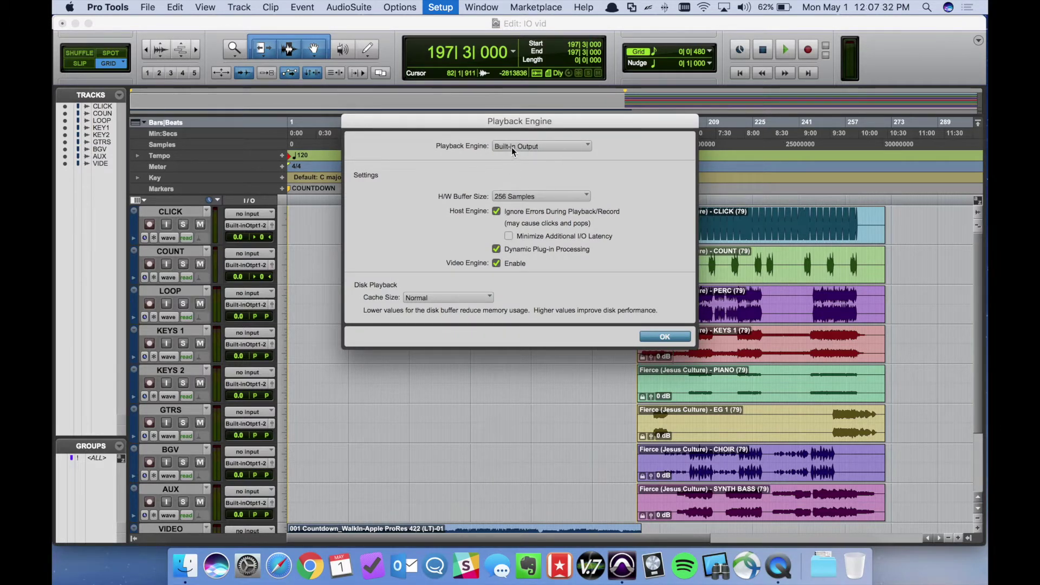
click(511, 148)
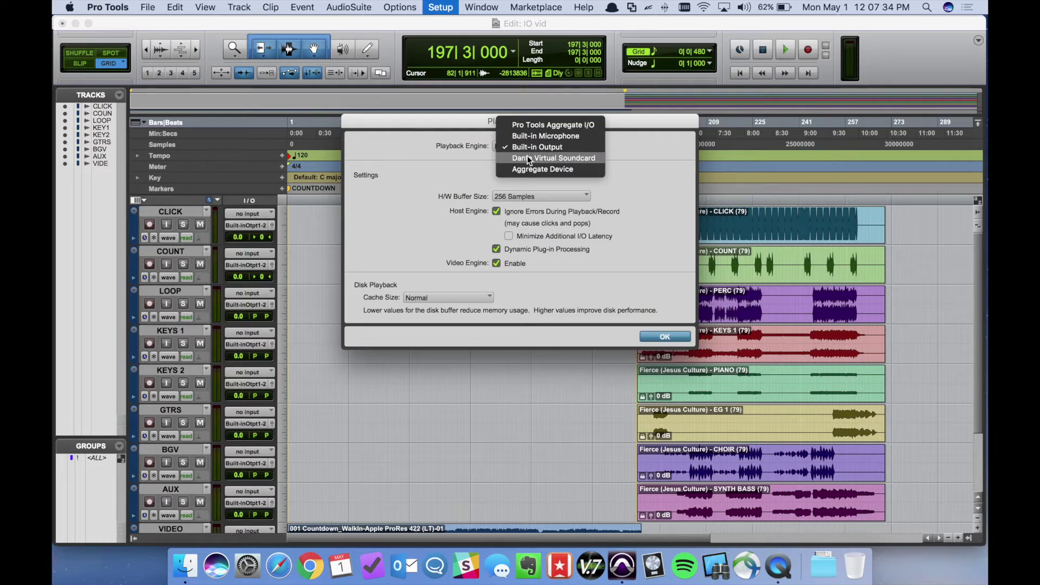
click(528, 158)
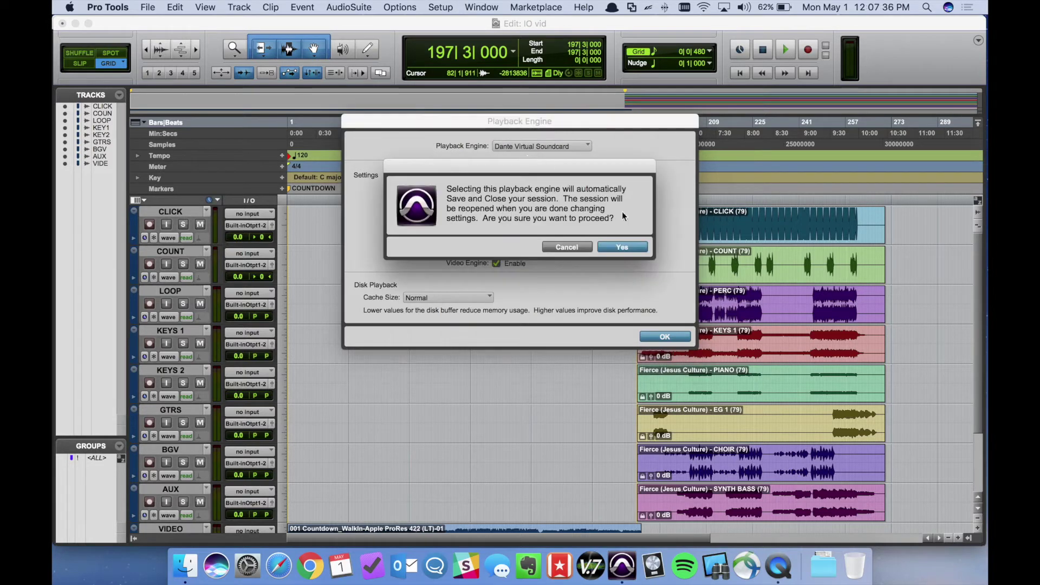
click(622, 247)
click(668, 337)
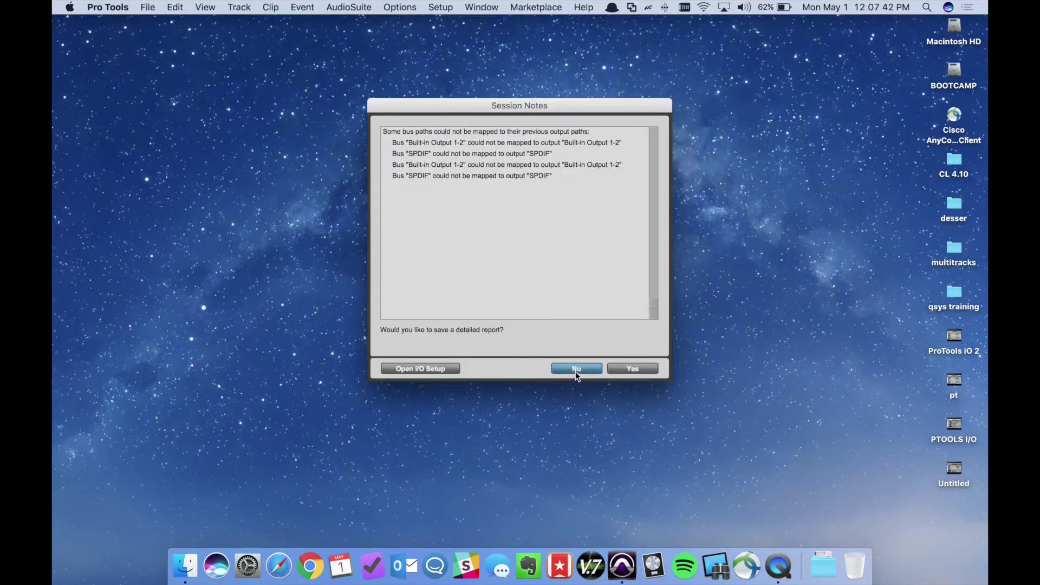
click(575, 371)
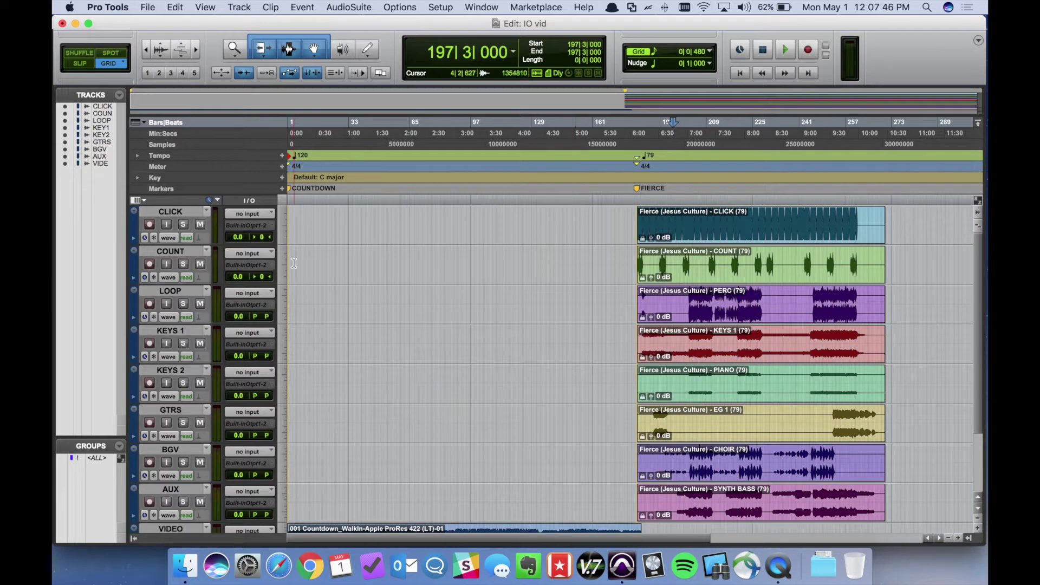
click(439, 8)
click(446, 35)
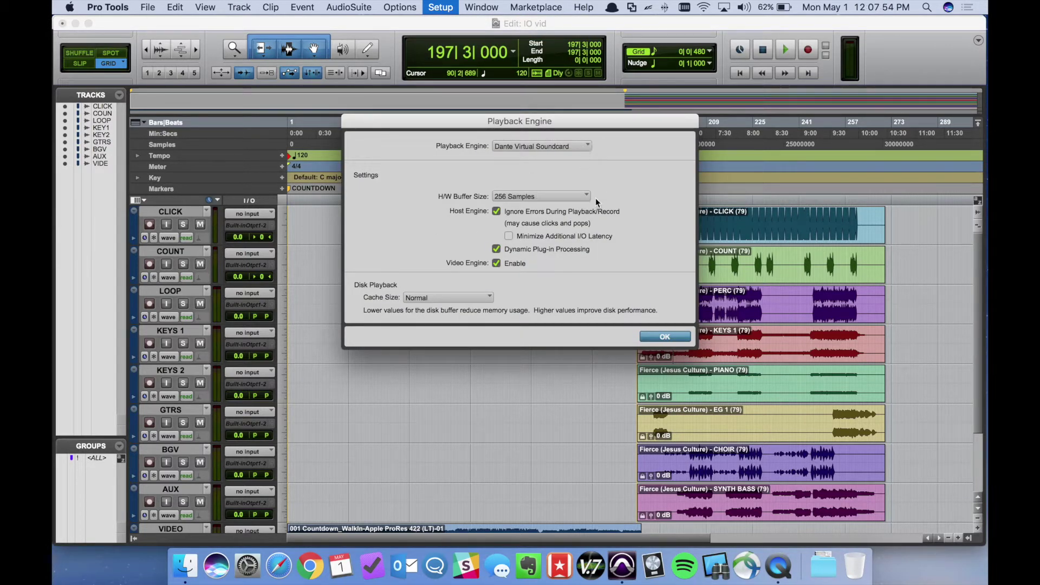
click(665, 337)
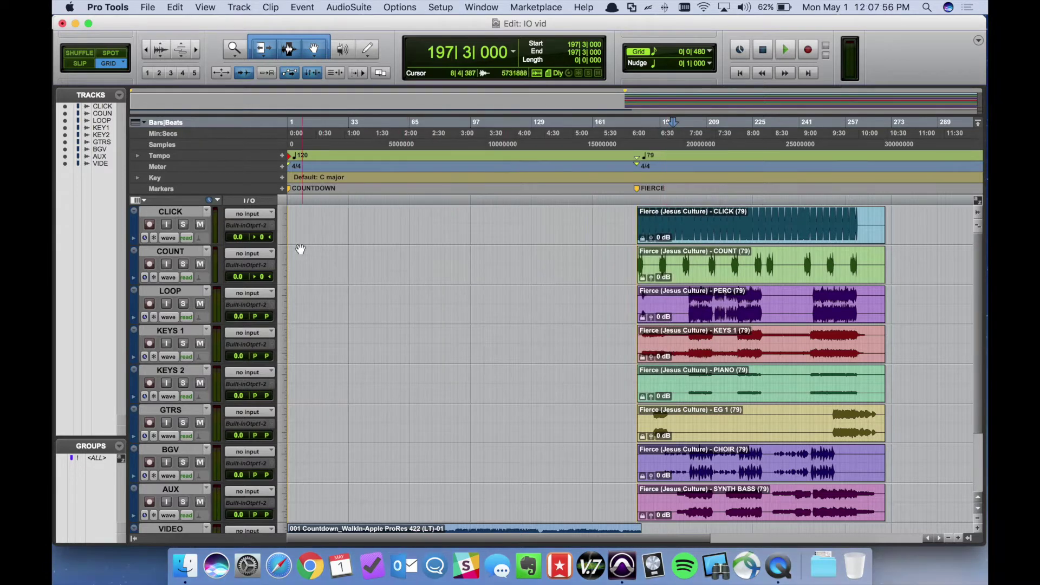
click(259, 226)
mouse_move(260, 226)
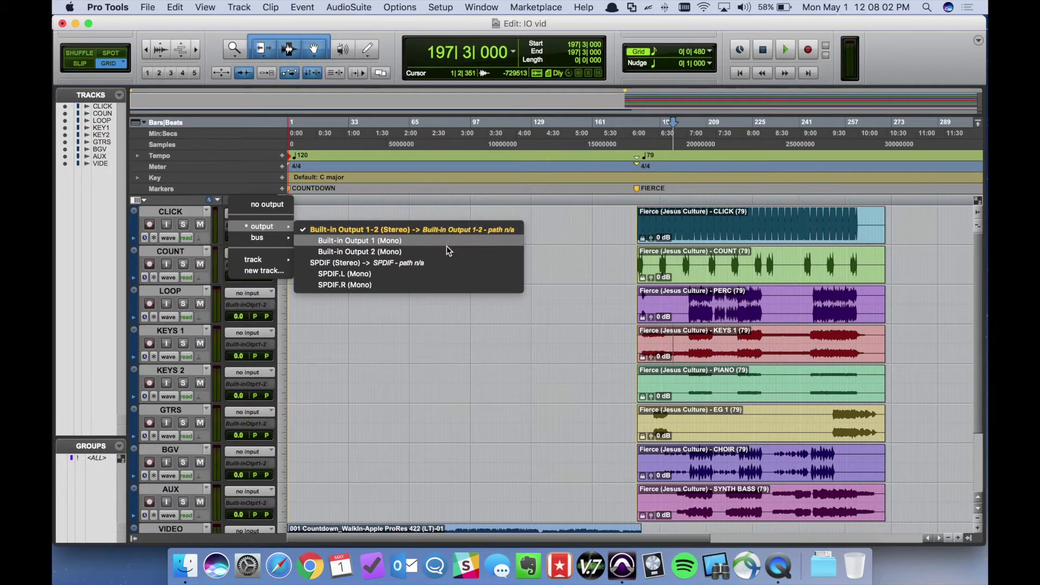
click(566, 242)
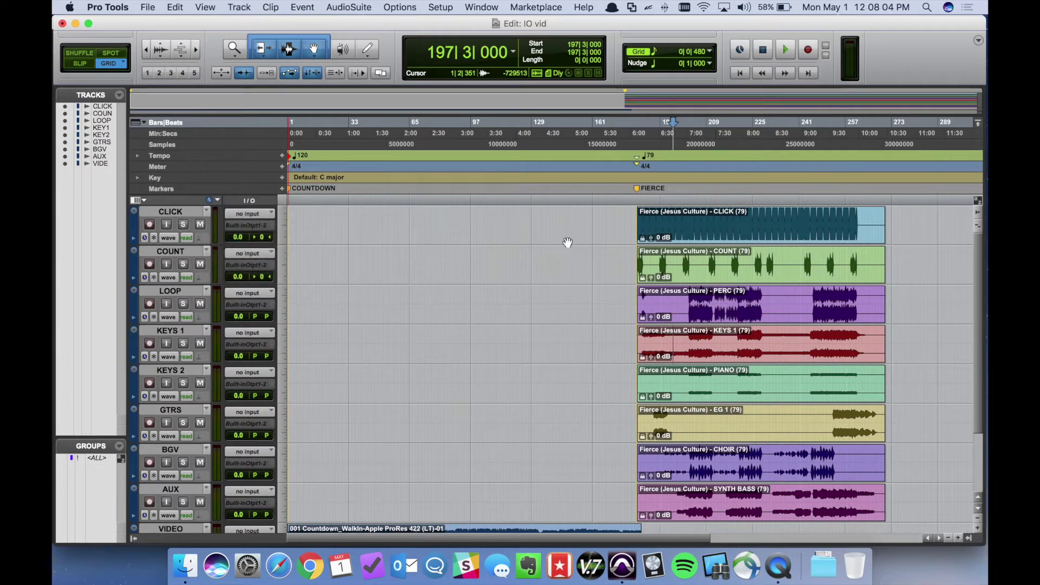
click(440, 7)
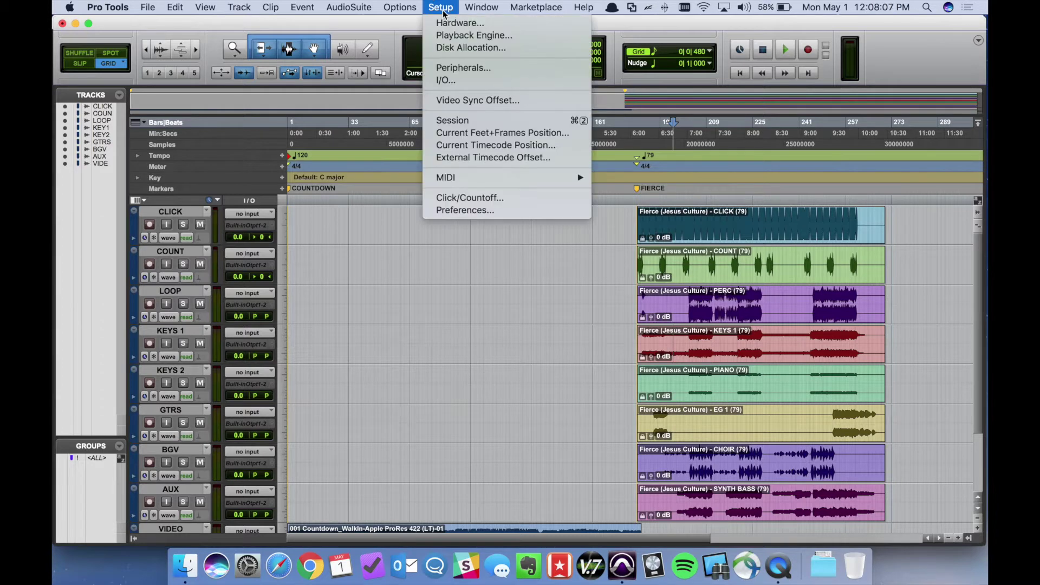
- Delete all output paths, including Built-in Output 1-2, in the I/O setup
click(450, 79)
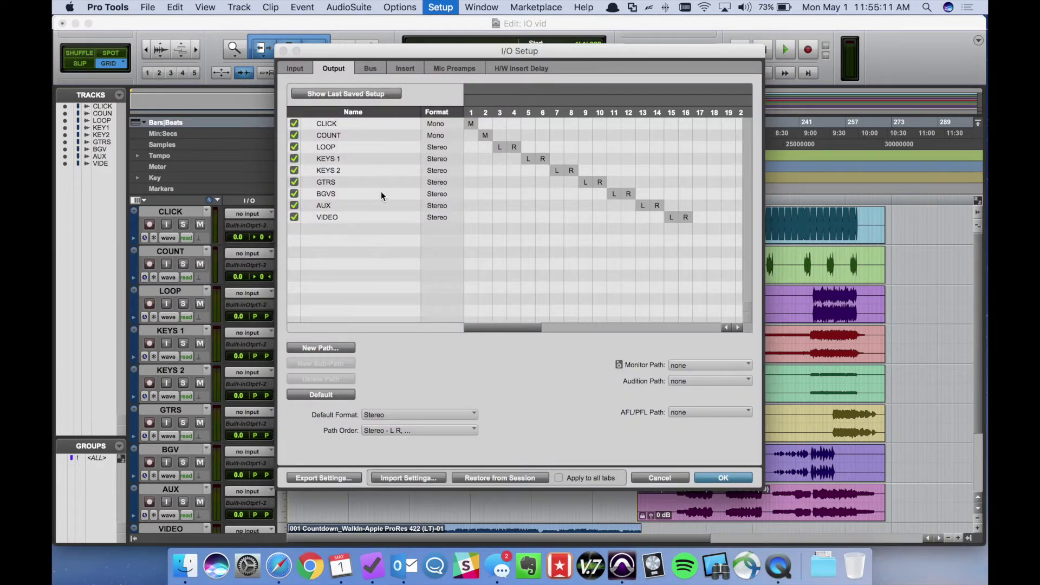
key(super+a)
key(BackSpace)
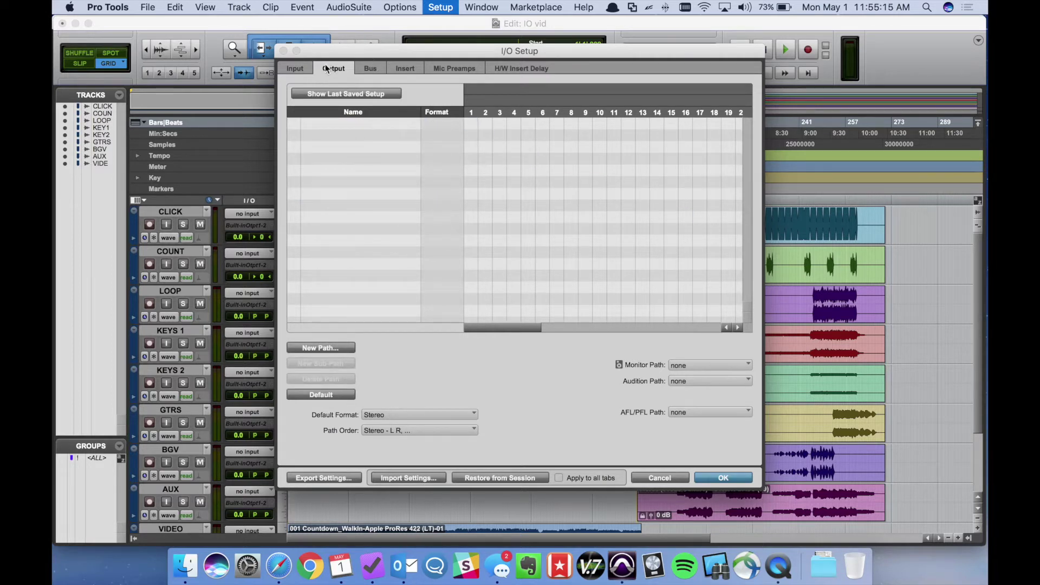
- Delete every bus path, confirming removal of those still in use
click(366, 70)
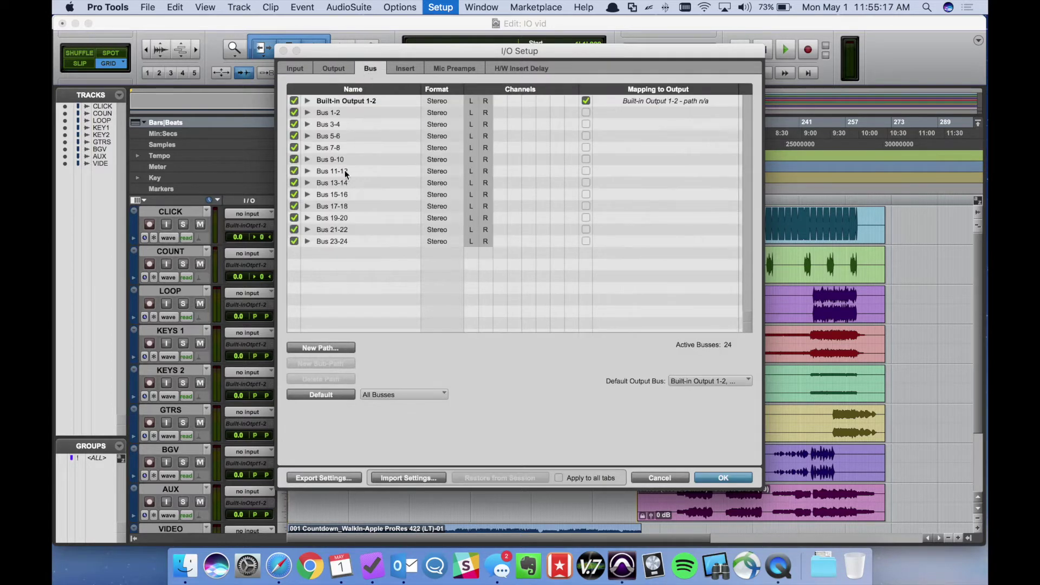
key(super+a)
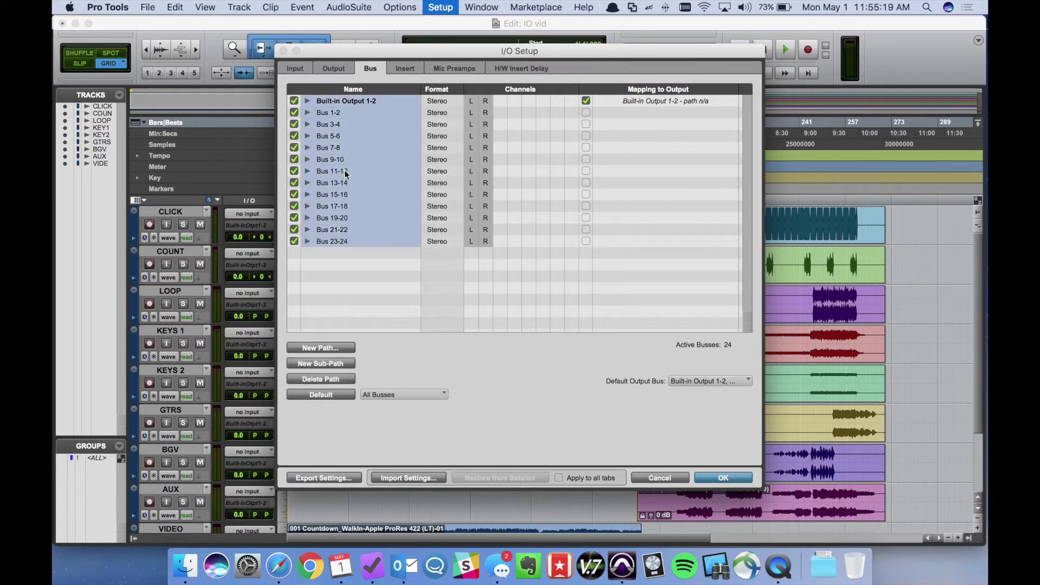
key(BackSpace)
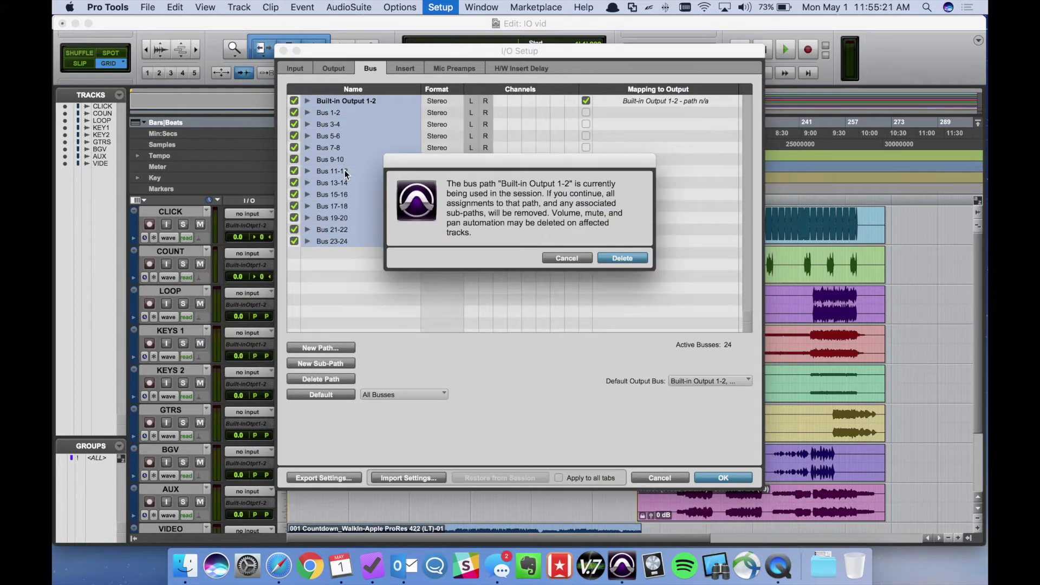
key(Return)
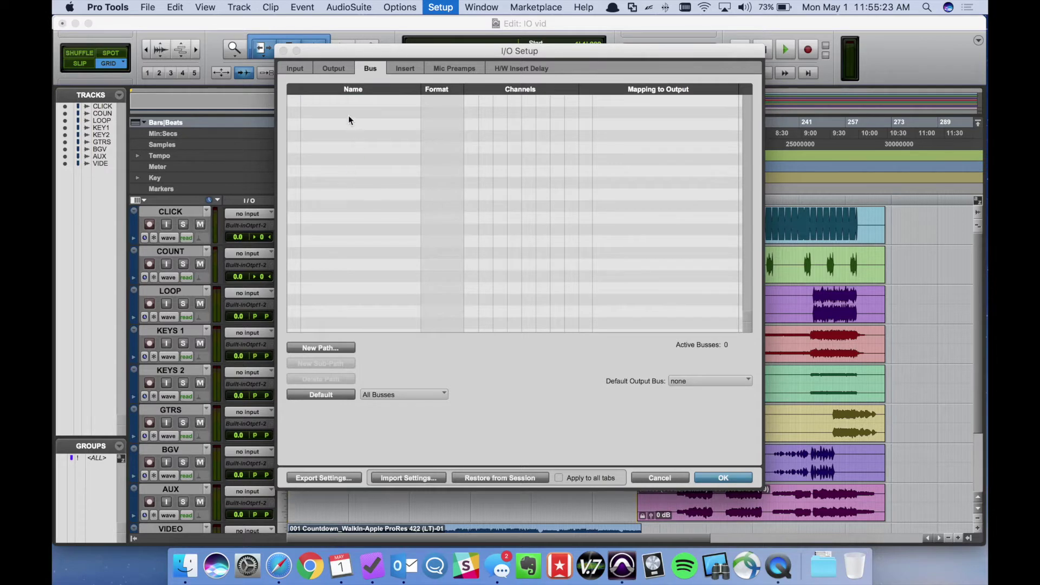
- Check that both the output and bus path lists are now empty
click(343, 68)
click(368, 70)
click(326, 69)
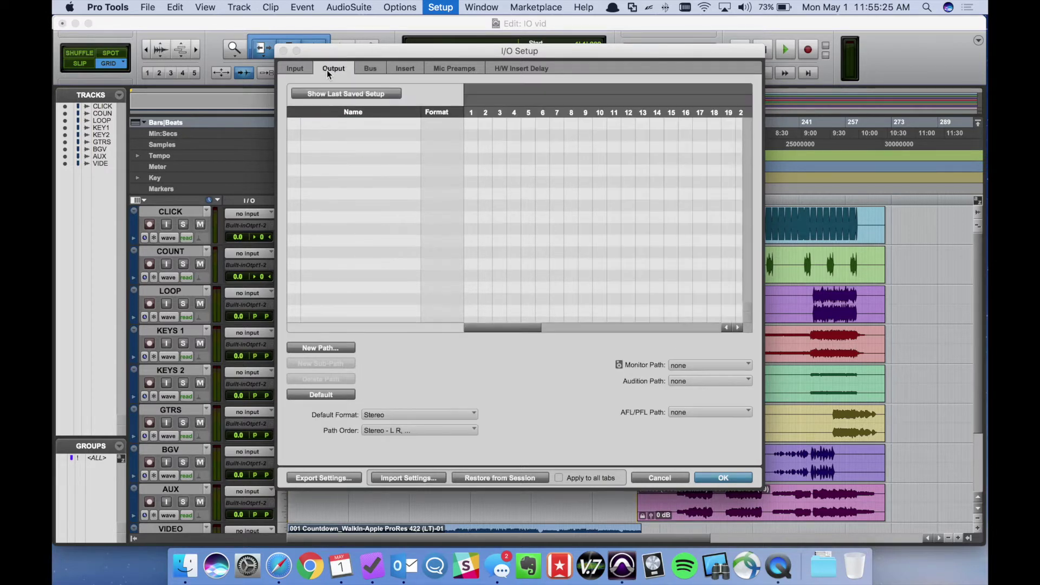
click(370, 69)
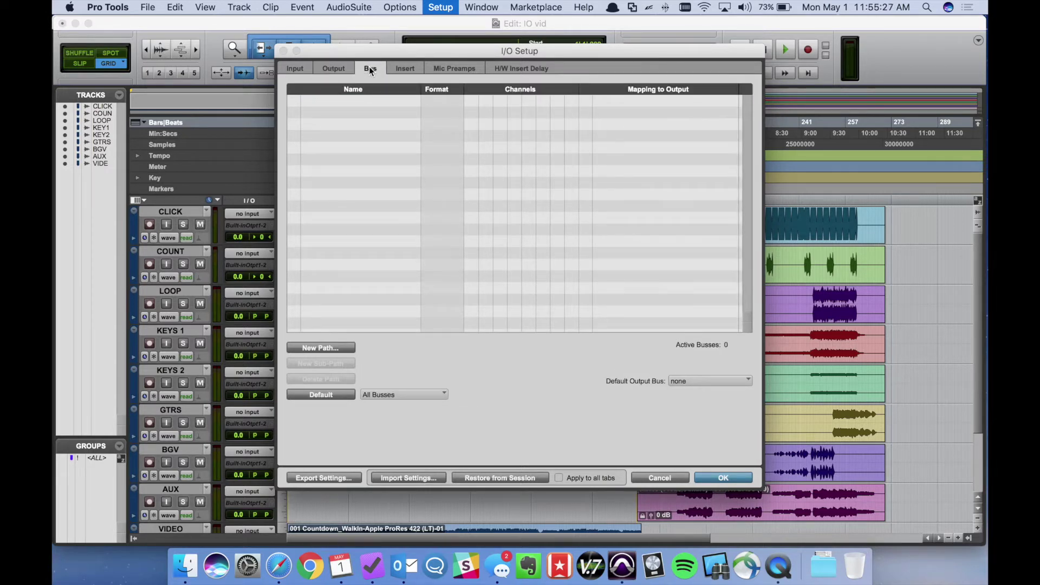
click(329, 64)
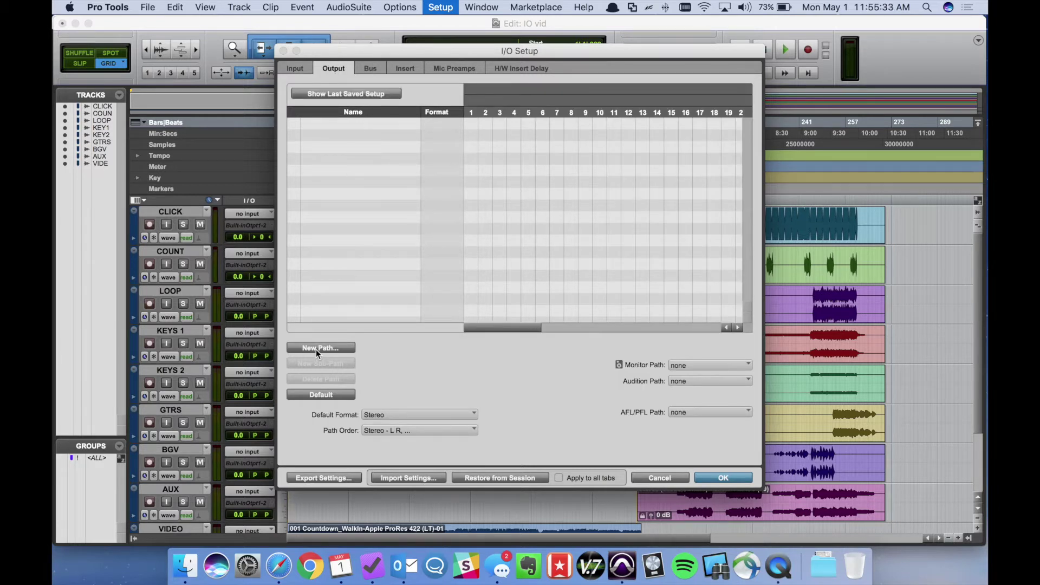
- Add 2 mono and 7 stereo output paths, creating Output 1 through Output 9
click(330, 348)
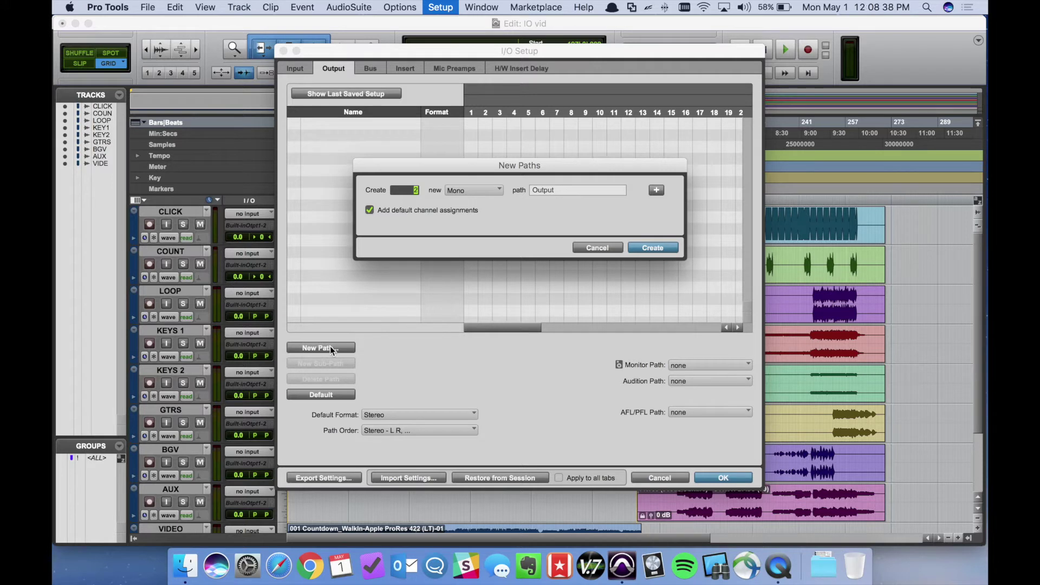
click(657, 191)
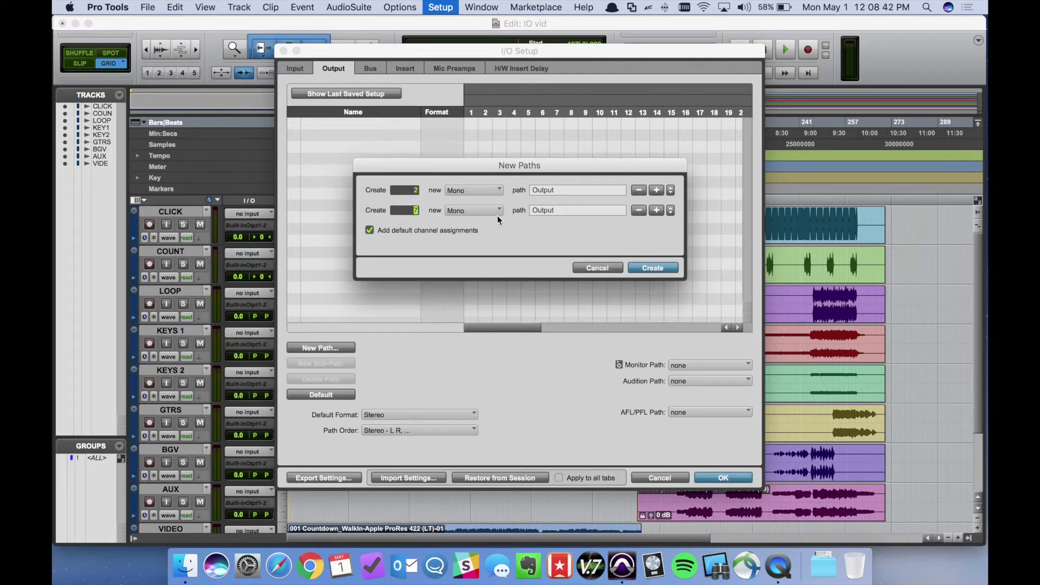
click(496, 215)
click(489, 230)
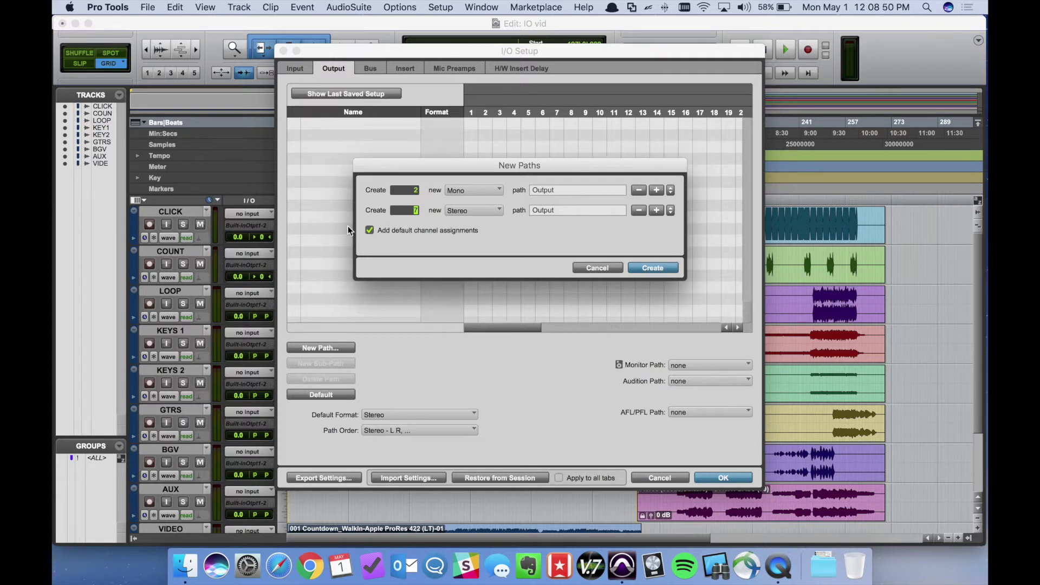
click(653, 268)
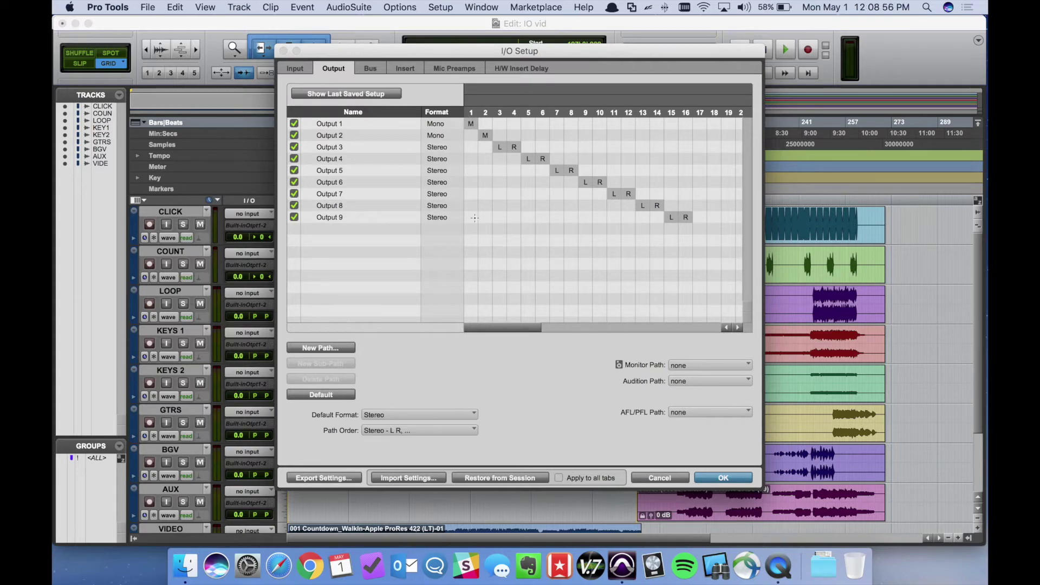
click(370, 68)
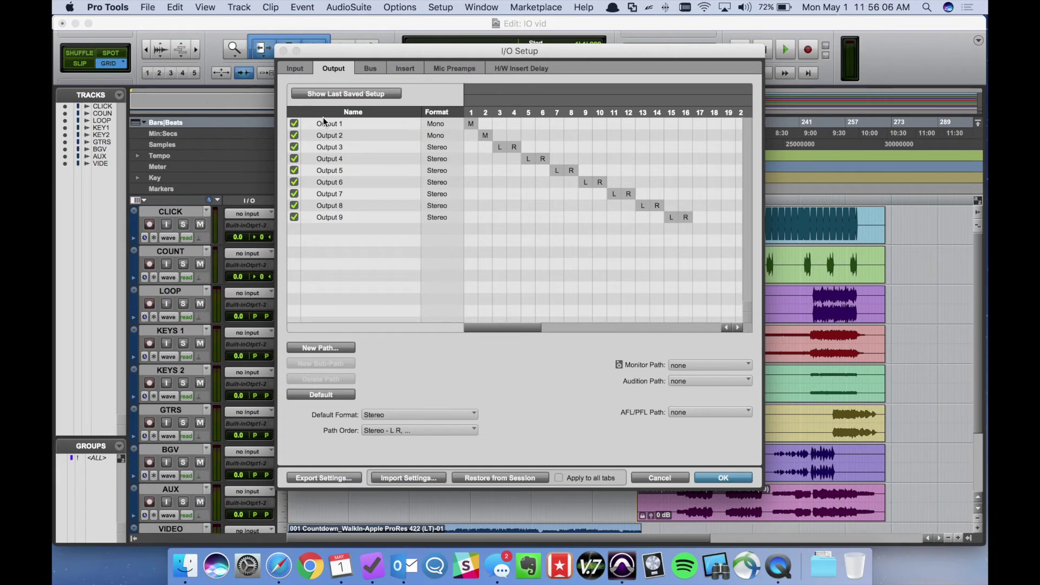
- Rename the first three output paths to CLICK, COUNT and LOOP
double_click(328, 124)
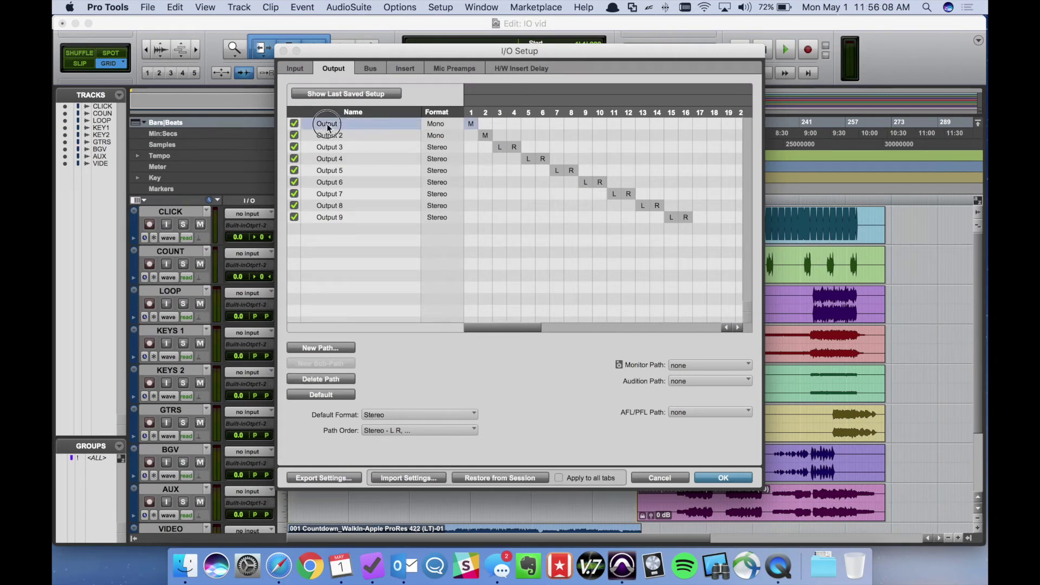
text(CLICK)
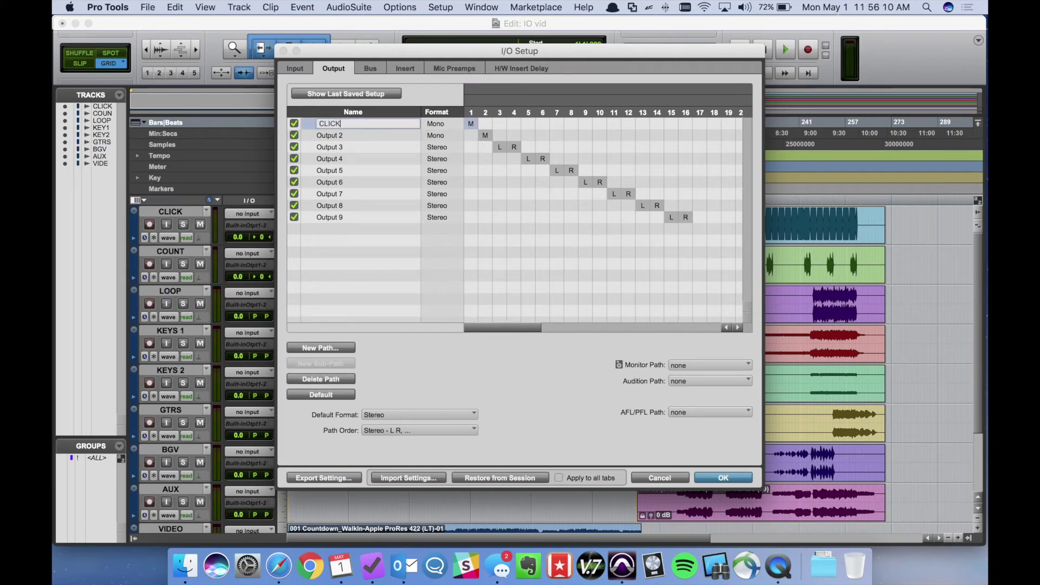
key(Return)
click(327, 136)
double_click(328, 136)
text(COUNT)
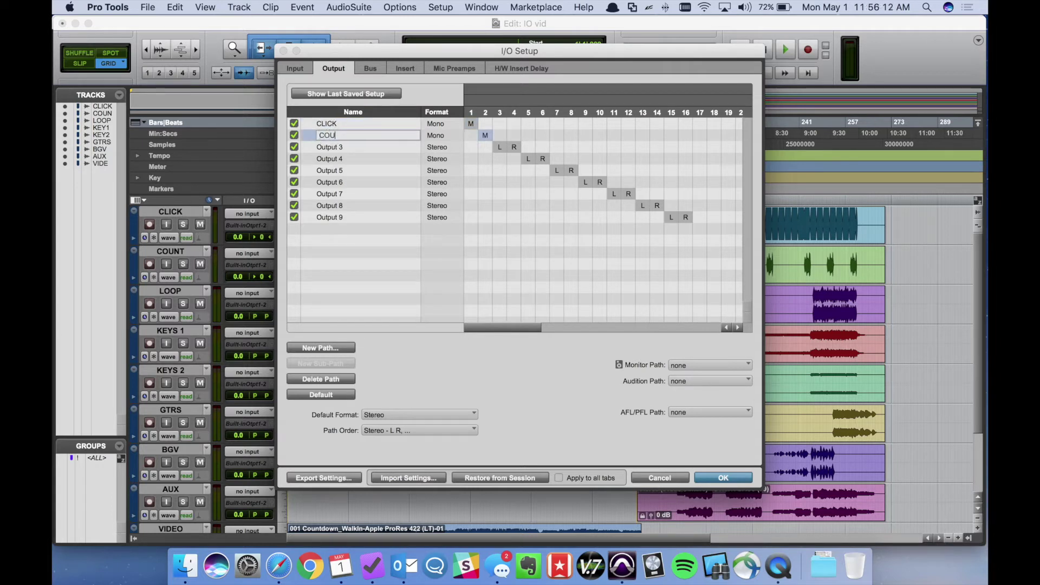
key(Return)
double_click(328, 147)
text(LOOP)
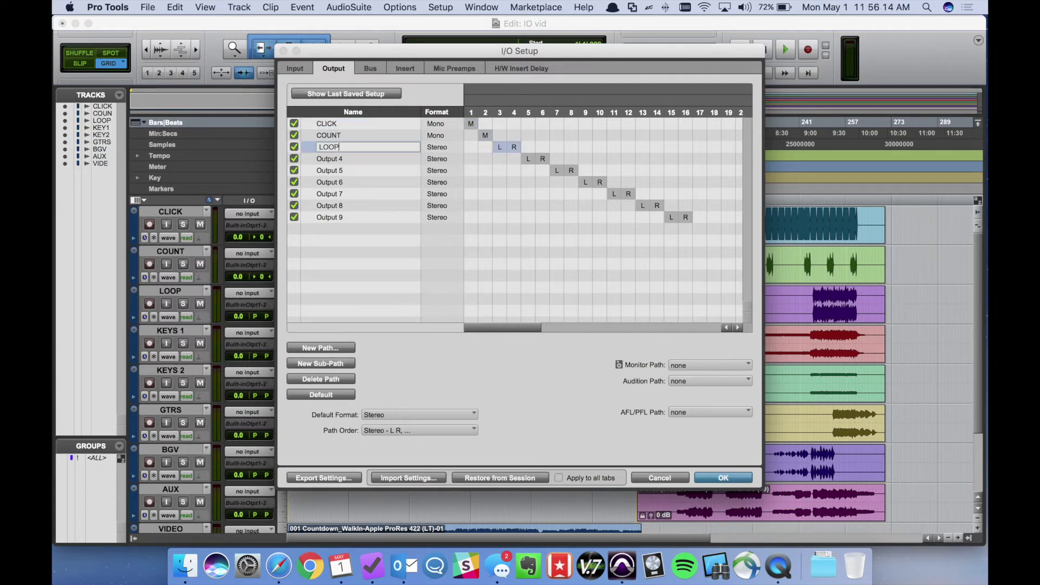
key(Return)
- Rename the fourth to seventh output paths to KEYS 1, KEYS 2, GTRS and BGVS
double_click(330, 158)
text(KEY)
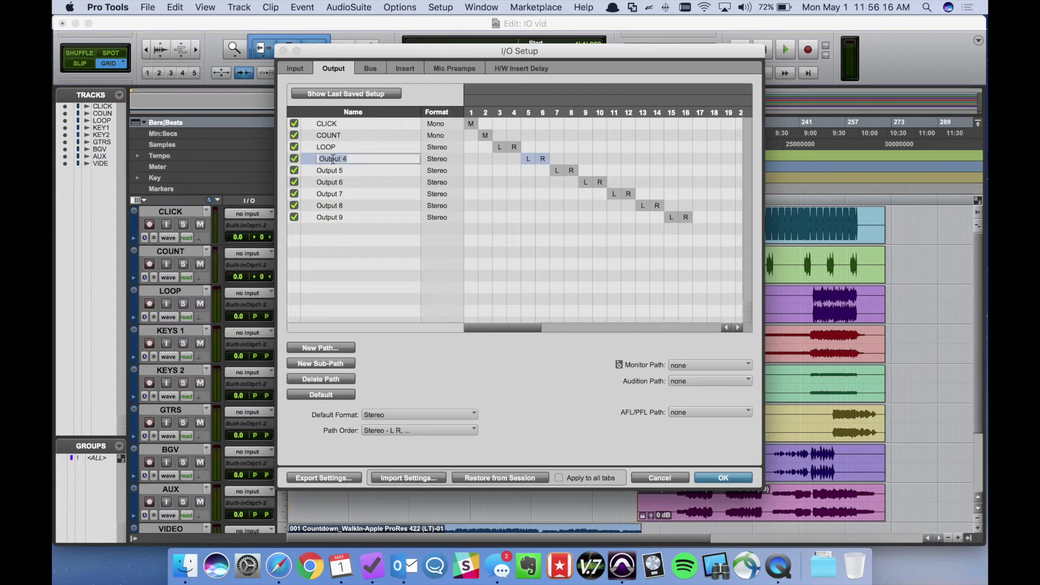
text(S 1)
key(Return)
double_click(333, 171)
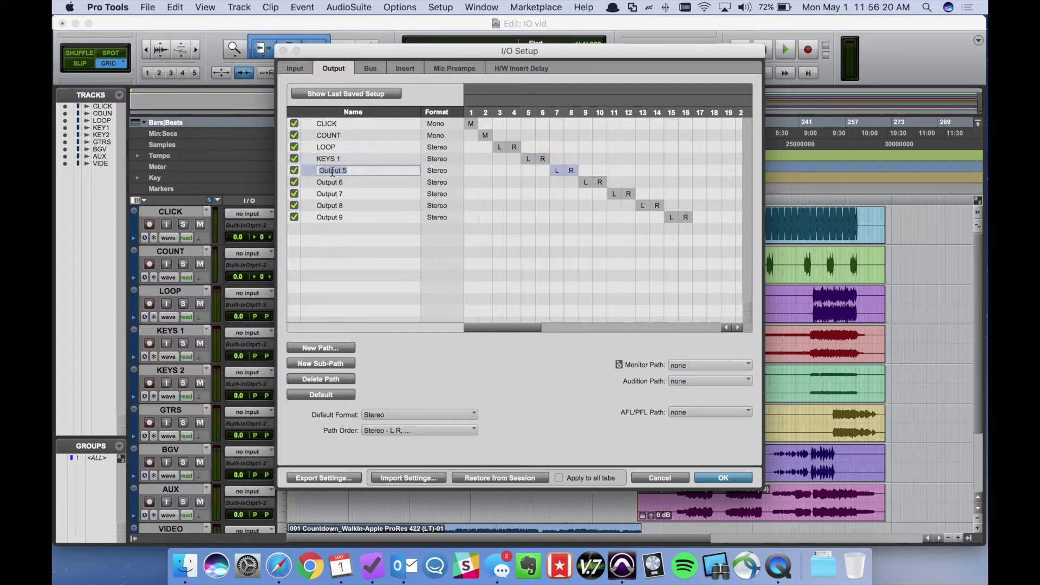
text(KEYS 2)
key(Return)
double_click(332, 182)
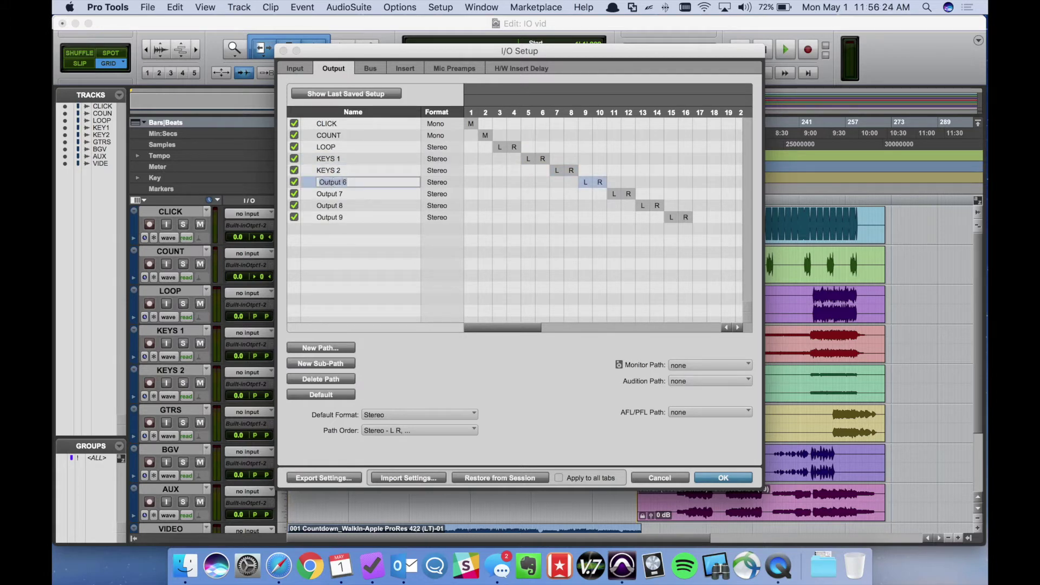
text(GTRS)
key(Return)
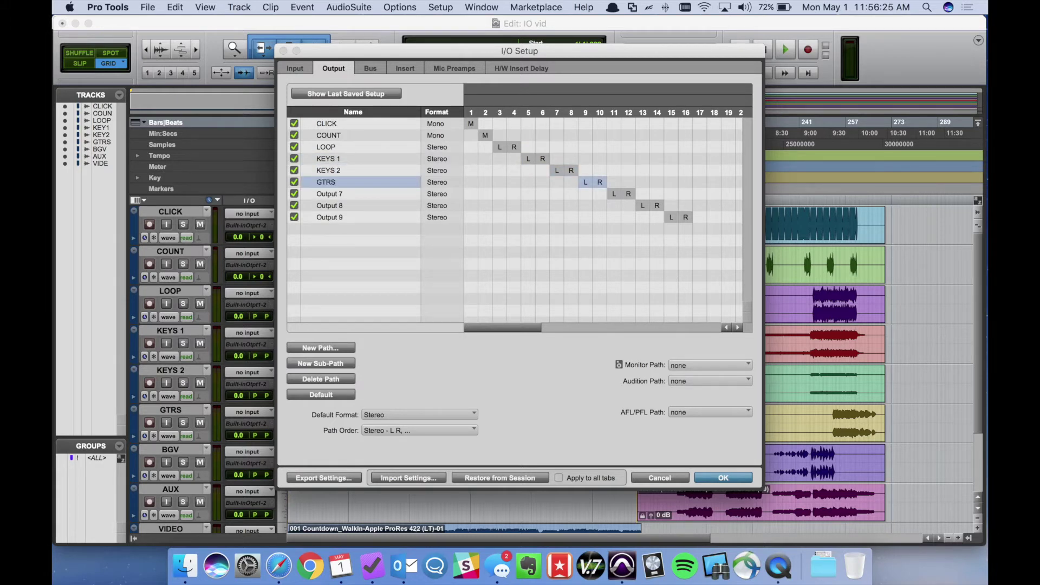
double_click(333, 195)
text(BGVS)
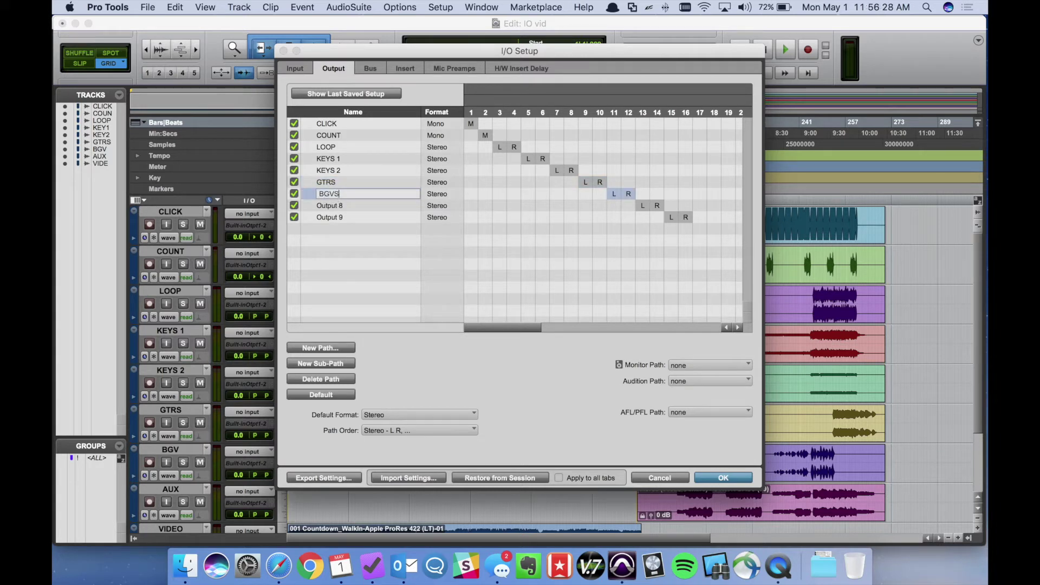
key(Return)
- Rename the last two output paths to AUX and VIDEO and apply the I/O setup
double_click(326, 205)
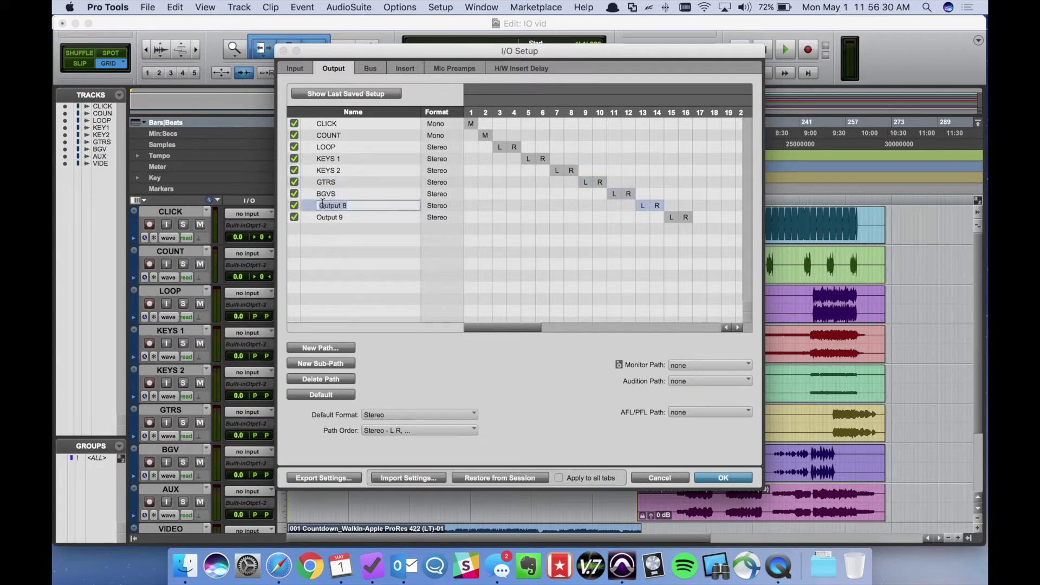
text(AUX)
key(Return)
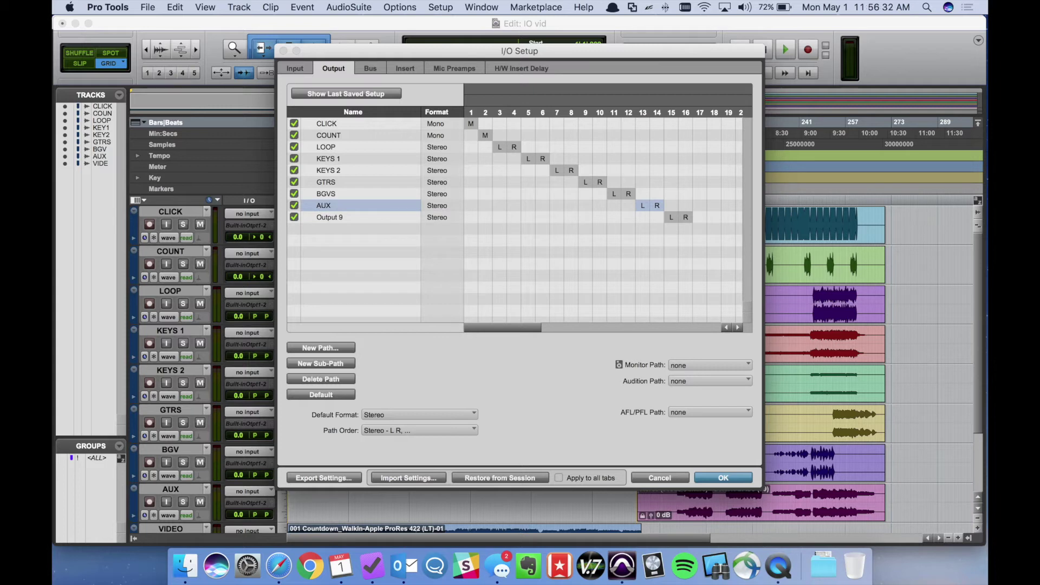
double_click(338, 216)
text(VIDEO)
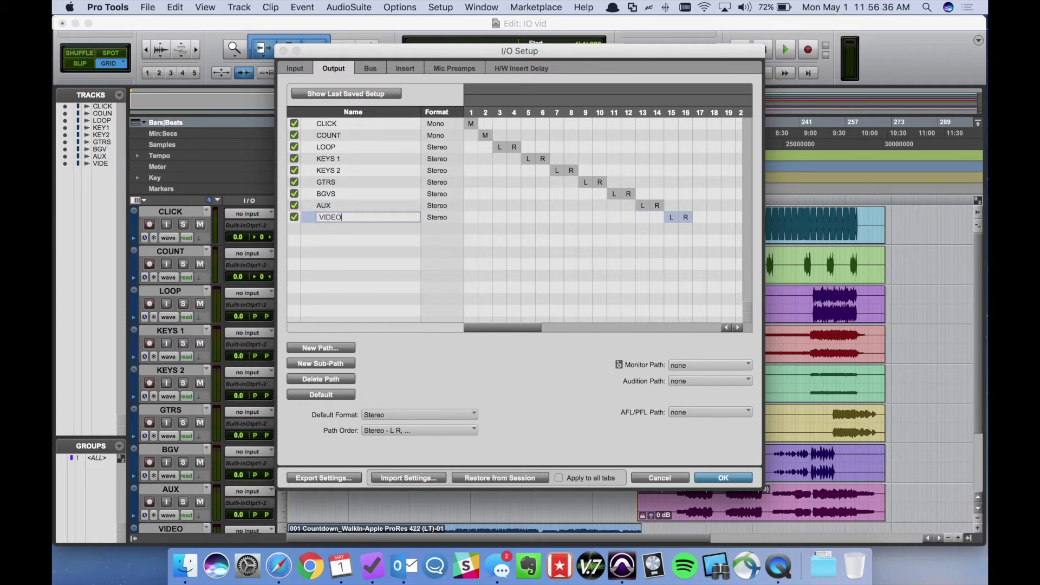
key(Return)
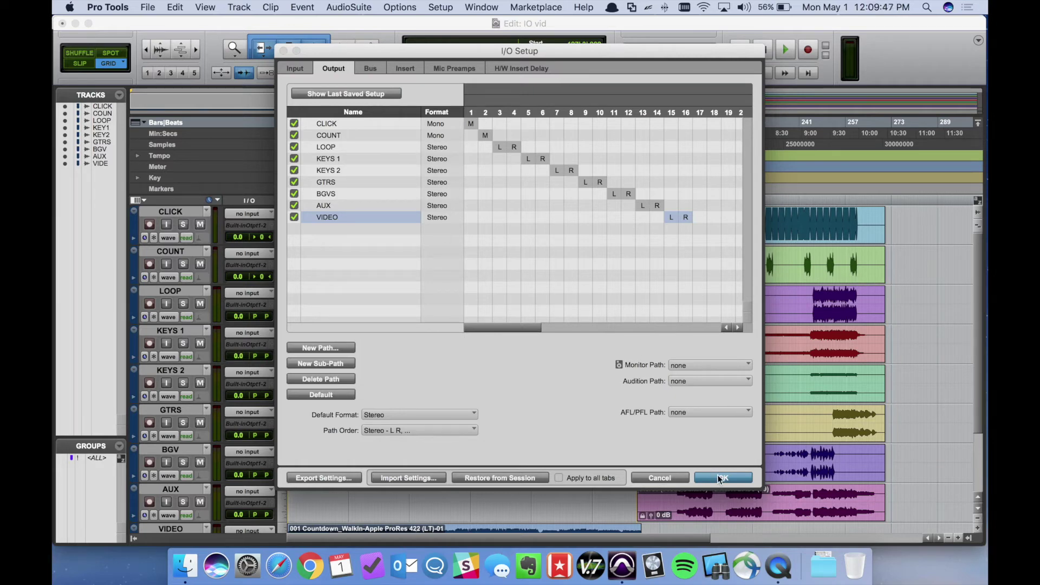
click(721, 477)
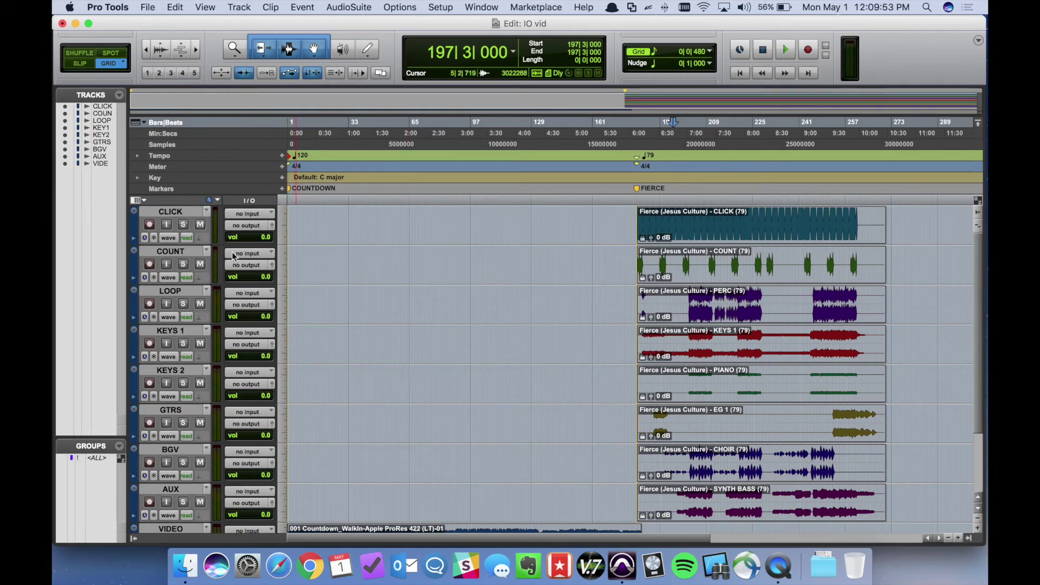
click(235, 228)
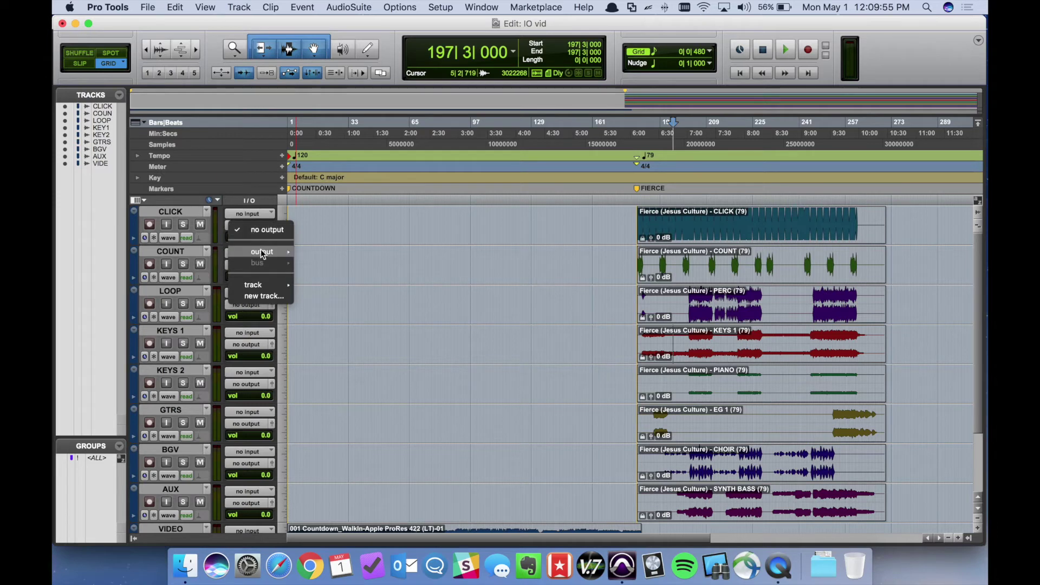
- Route the CLICK and COUNT tracks to the CLICK and COUNT outputs
mouse_move(263, 252)
click(347, 254)
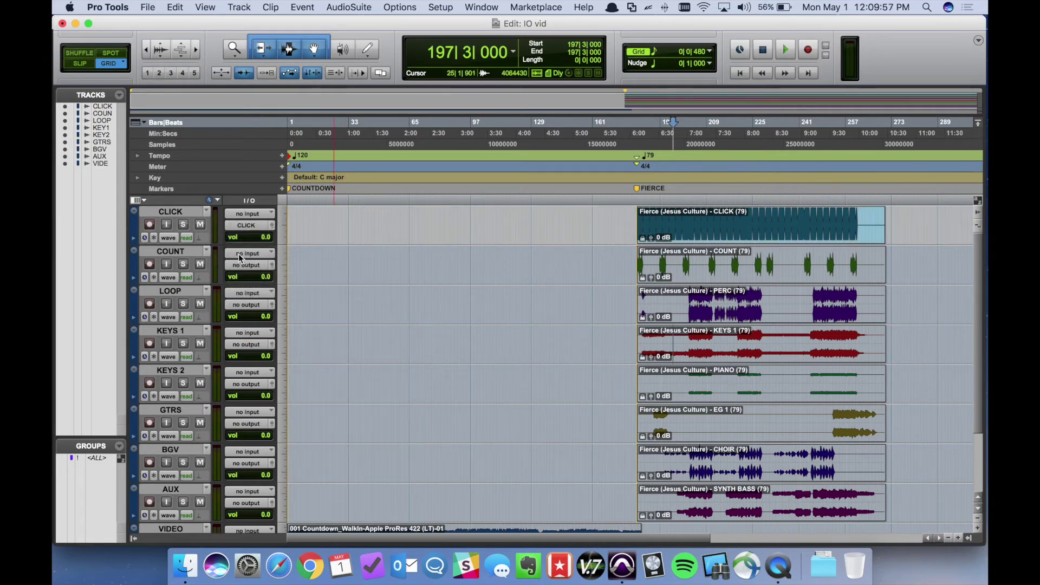
click(246, 265)
mouse_move(264, 291)
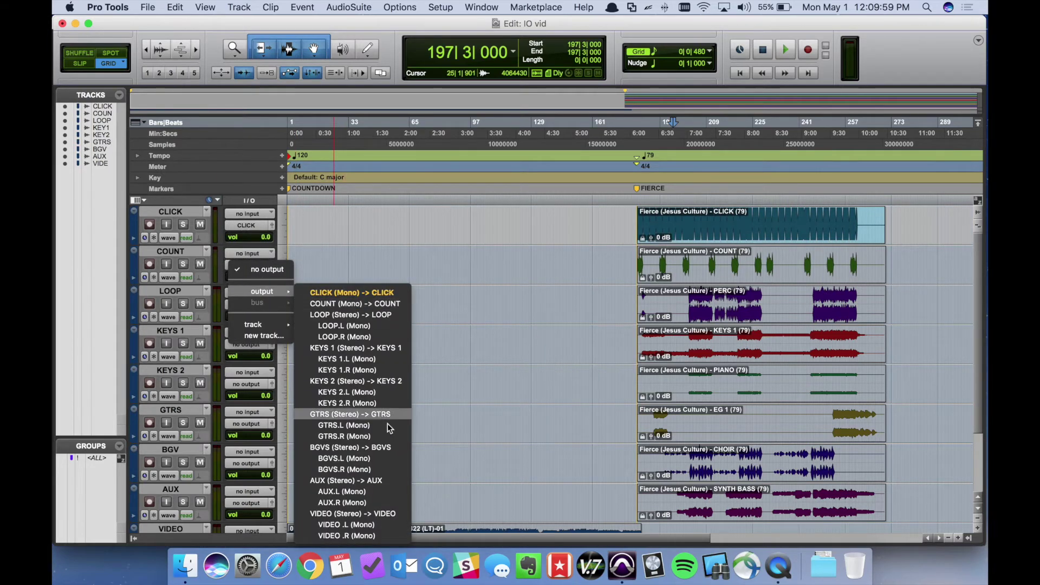
click(377, 305)
- Route the LOOP and KEYS 1 tracks to the LOOP and KEYS 1 outputs
click(247, 305)
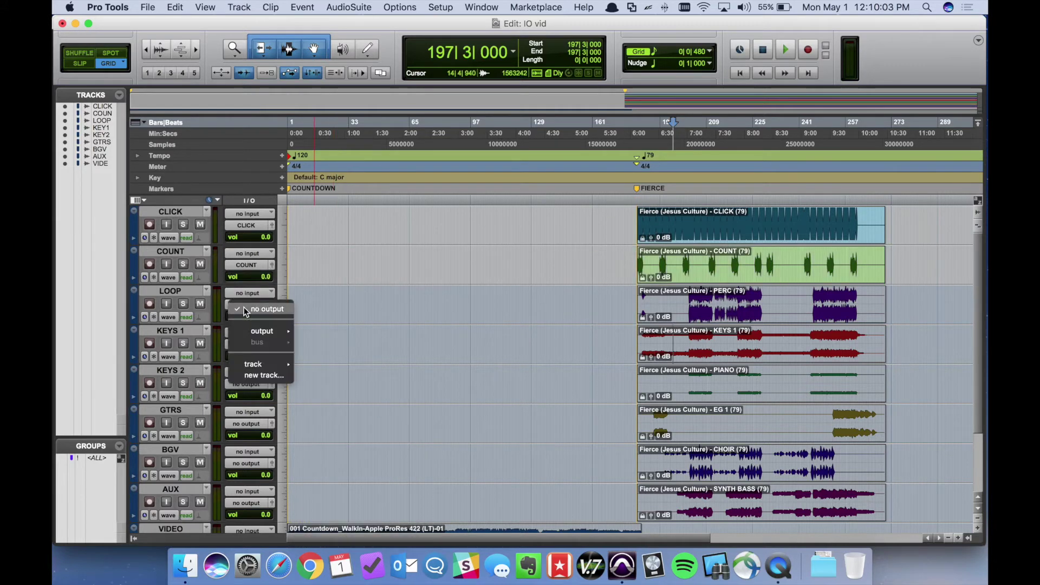
mouse_move(274, 330)
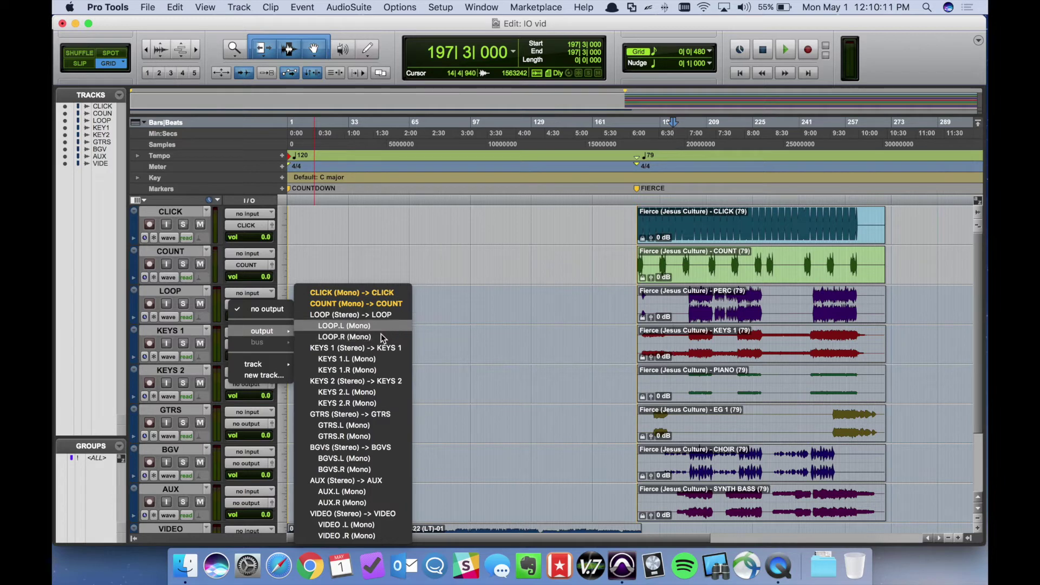
click(356, 317)
click(248, 345)
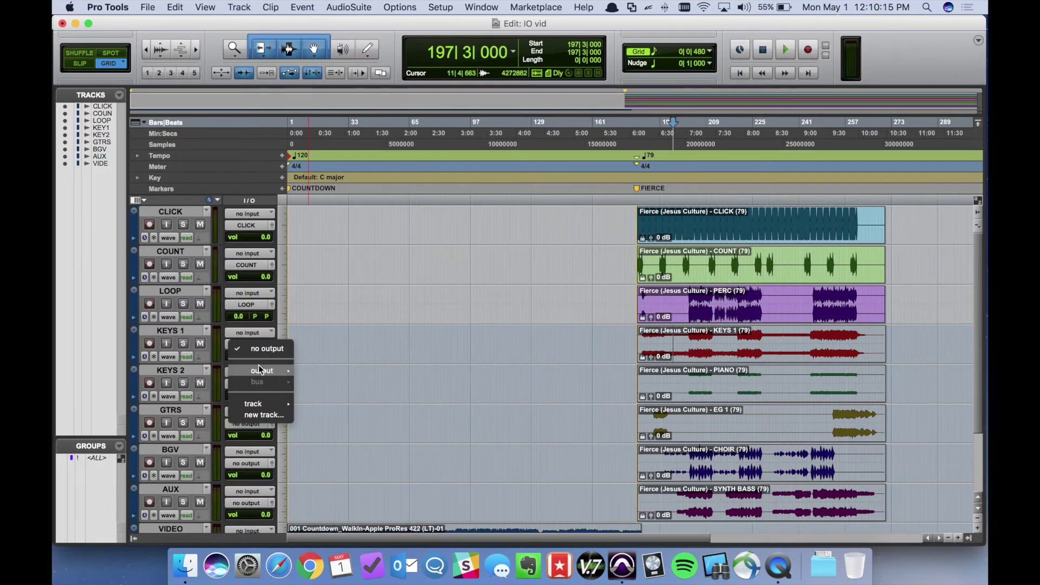
mouse_move(259, 366)
click(325, 347)
- Route the KEYS 2 and GTRS tracks to the KEYS 2 and GTRS outputs
scroll(261, 414, down, 3)
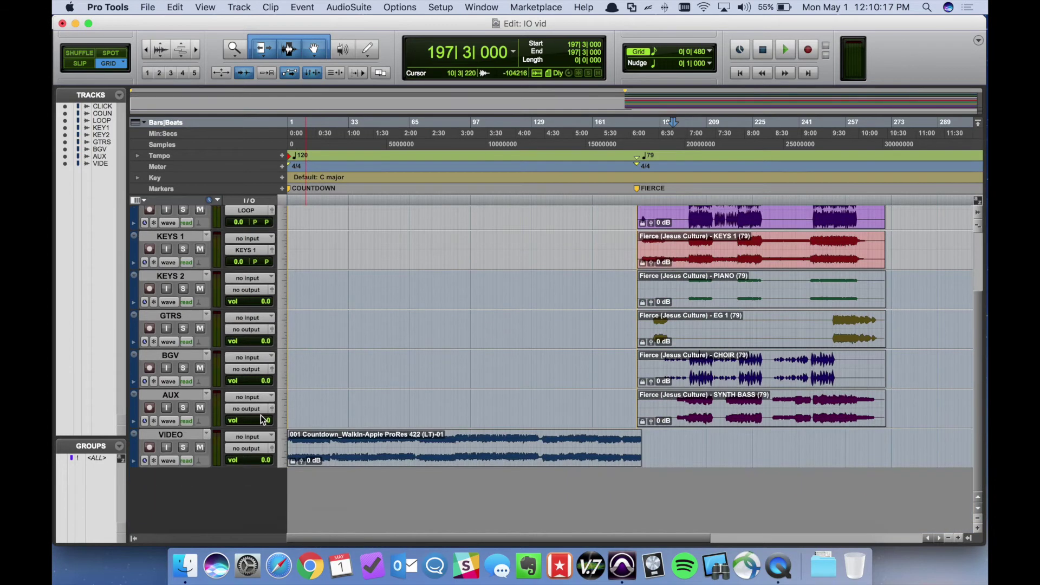
click(251, 291)
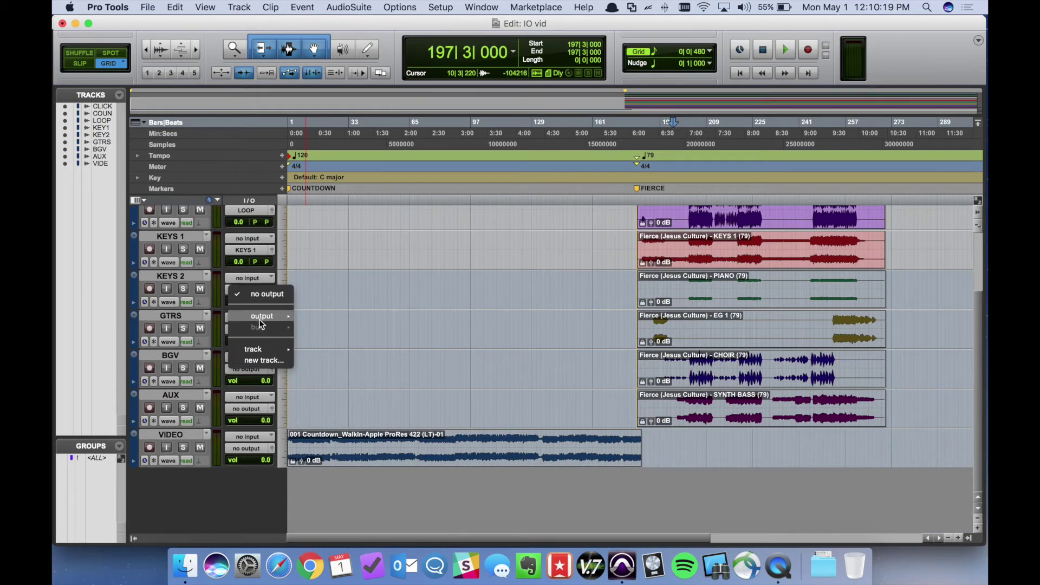
click(325, 375)
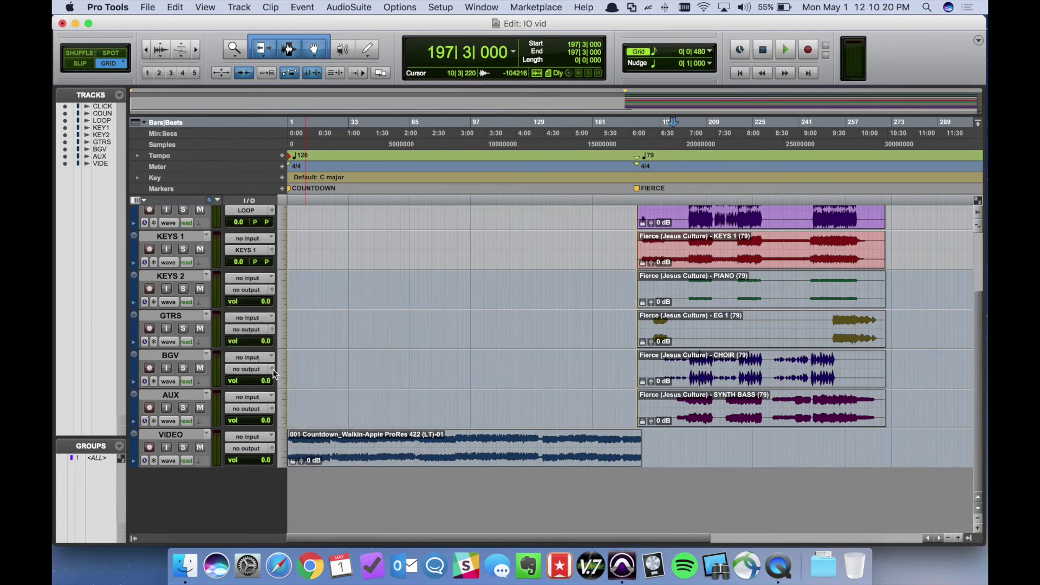
click(247, 331)
mouse_move(258, 353)
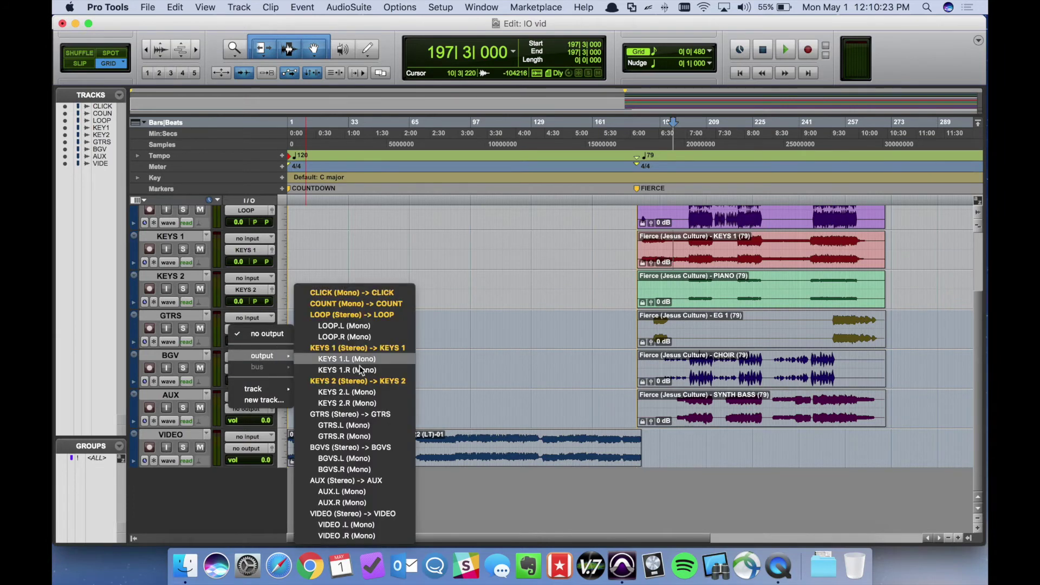
click(369, 414)
- Route the BGV, AUX and VIDEO tracks to the BGVS, AUX and VIDEO outputs
click(238, 371)
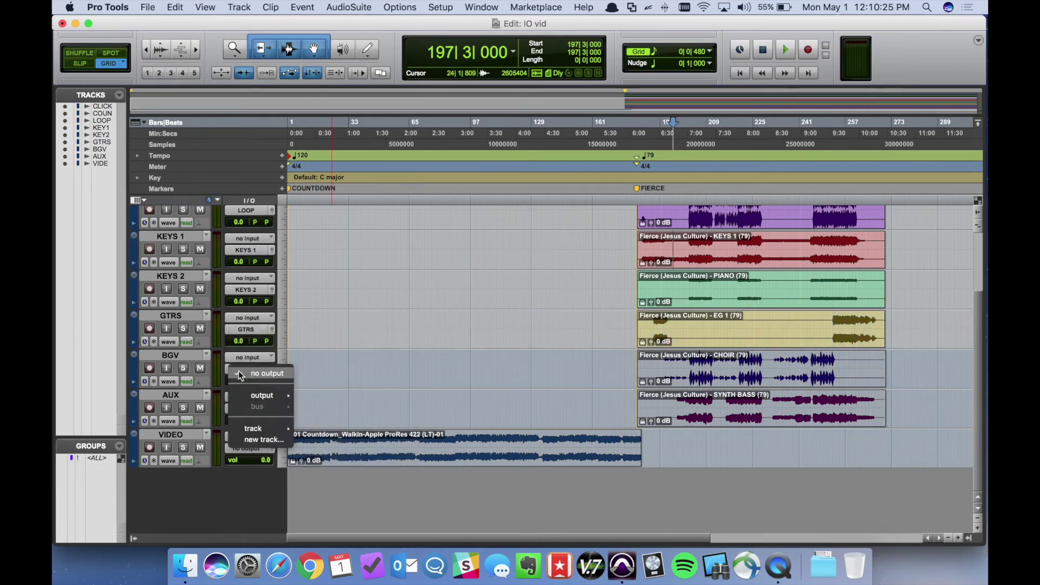
mouse_move(266, 397)
click(349, 447)
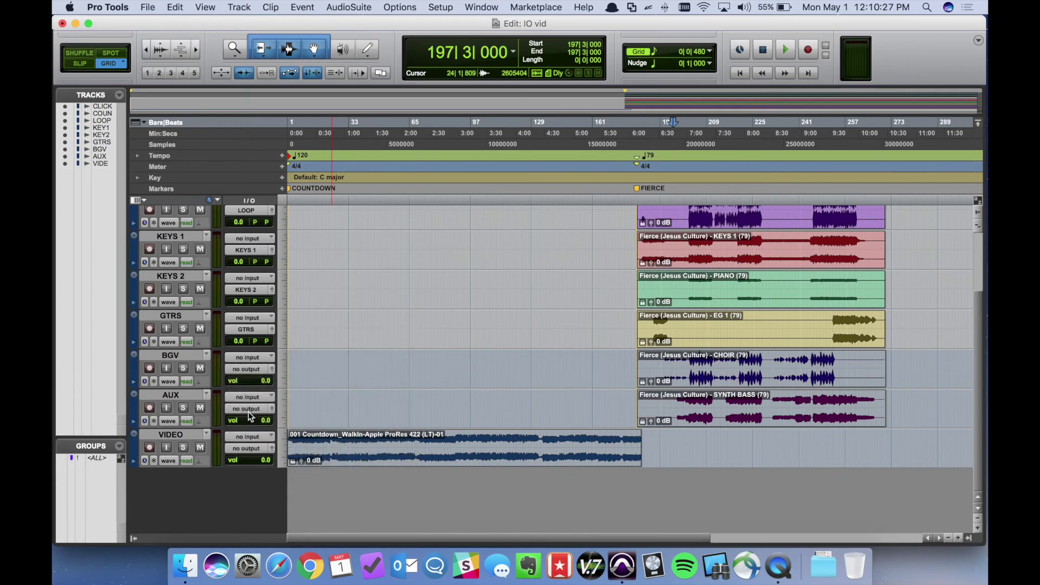
click(248, 408)
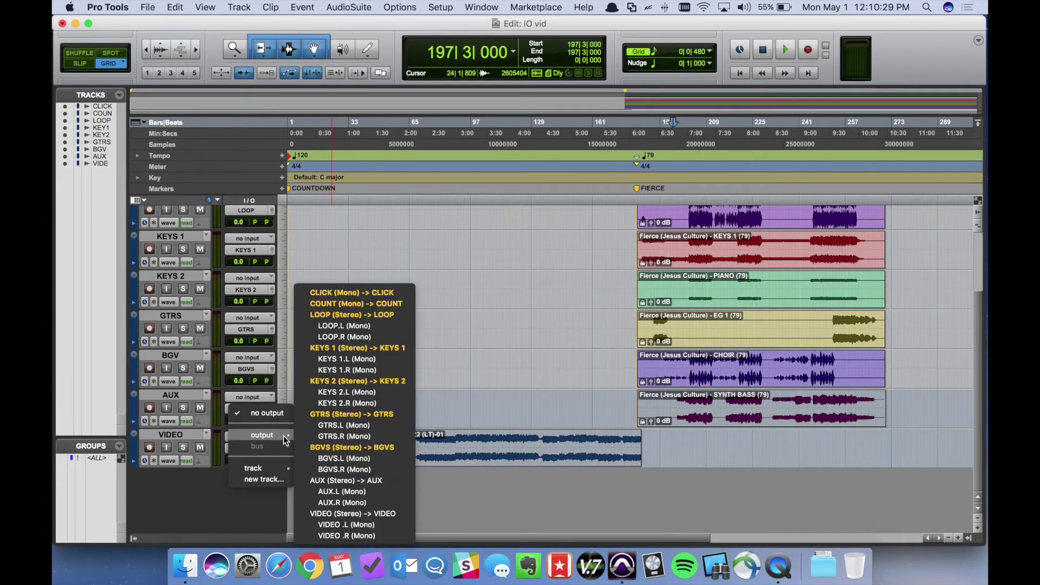
click(344, 481)
click(254, 448)
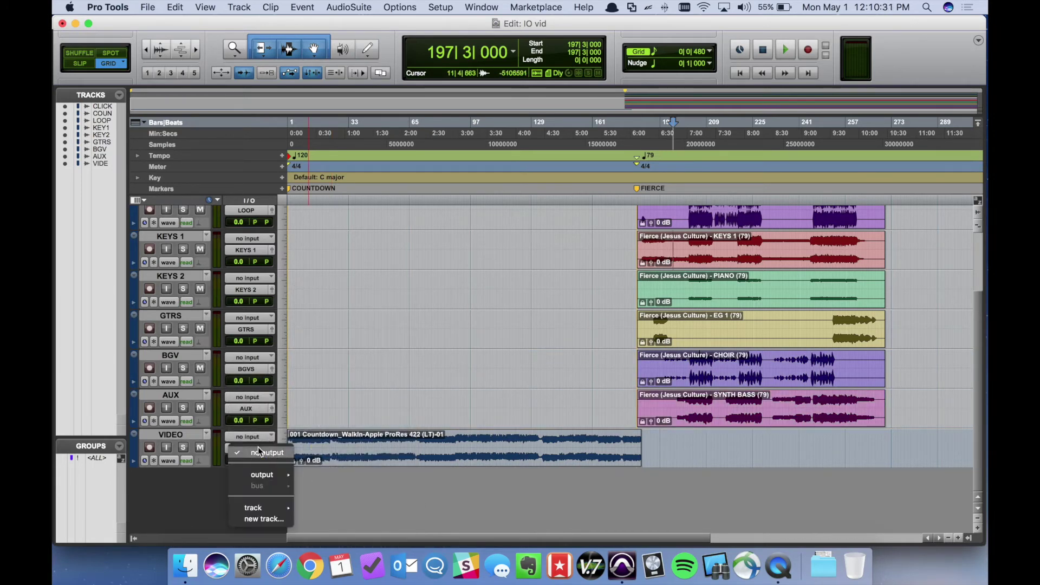
click(359, 518)
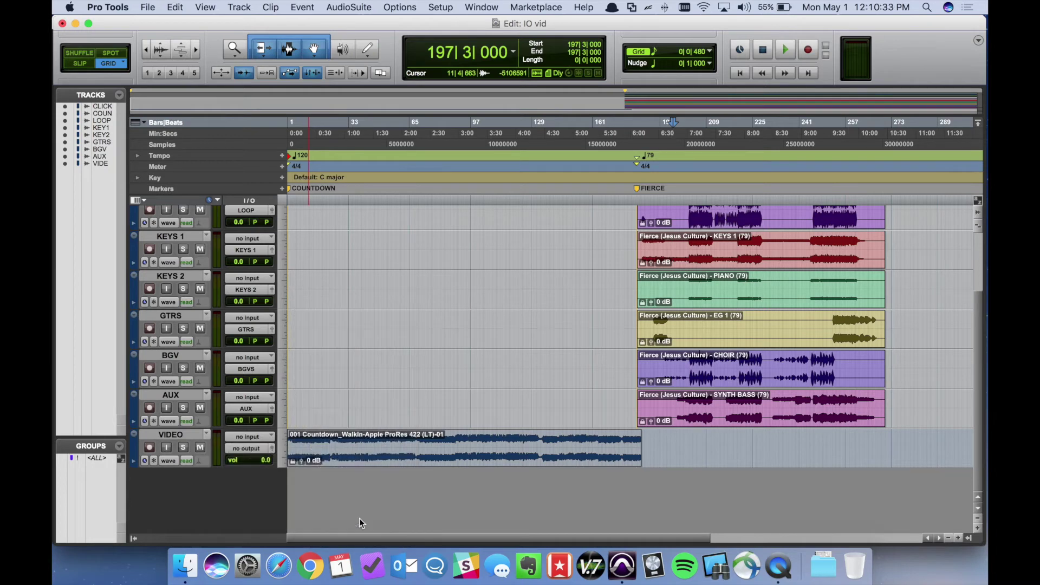
scroll(355, 385, up, 3)
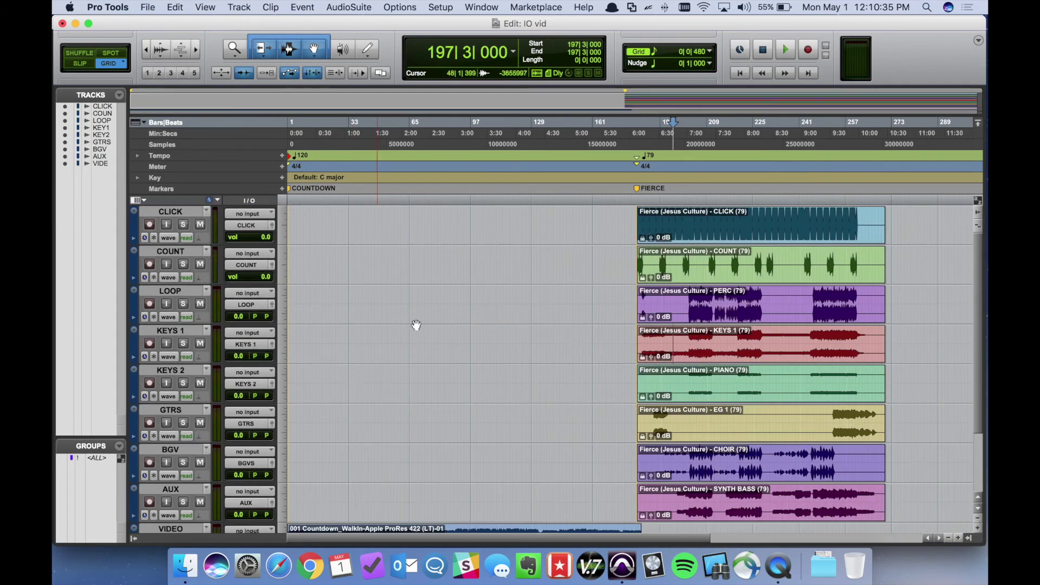
- Jump to the FIERCE marker at bar 185 and play a short stretch from there
click(638, 188)
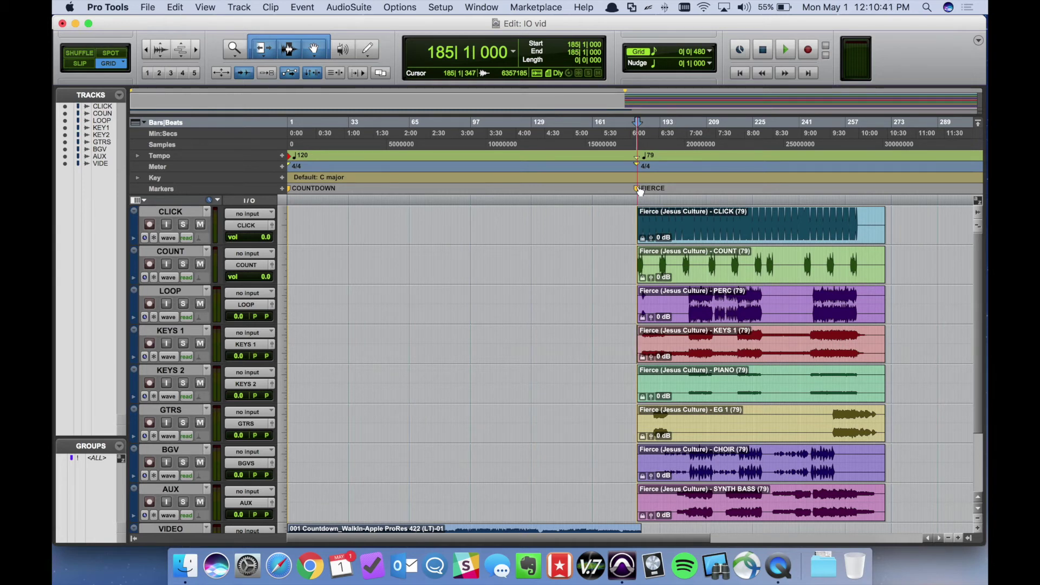
key(space)
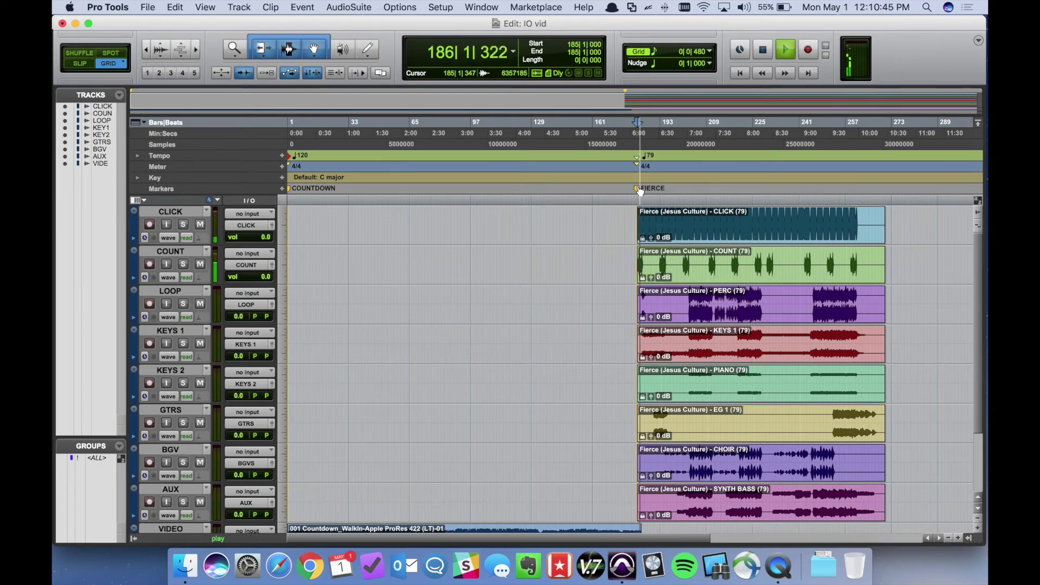
key(space)
scroll(655, 293, down, 3)
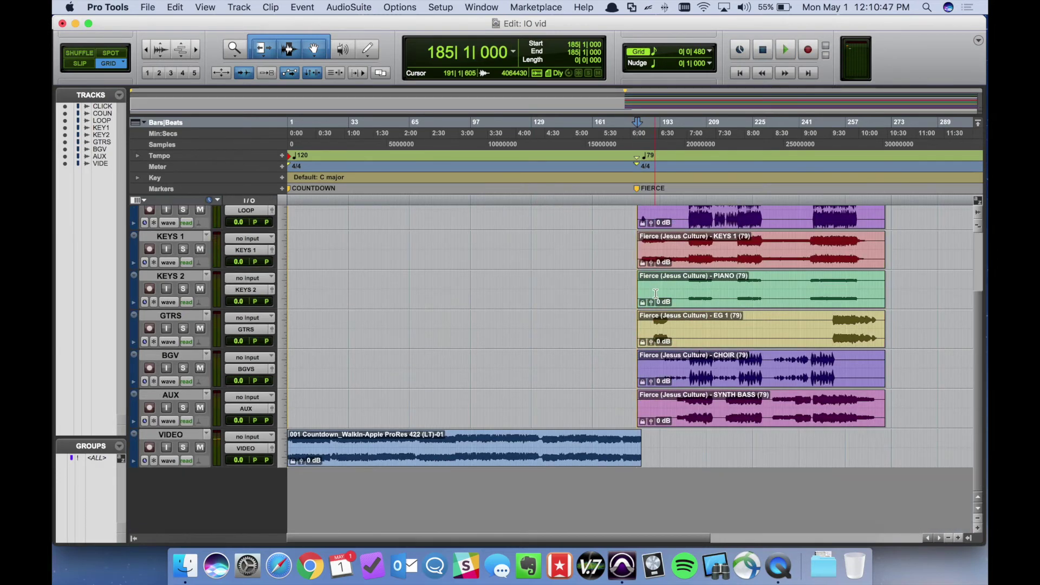
scroll(524, 280, up, 3)
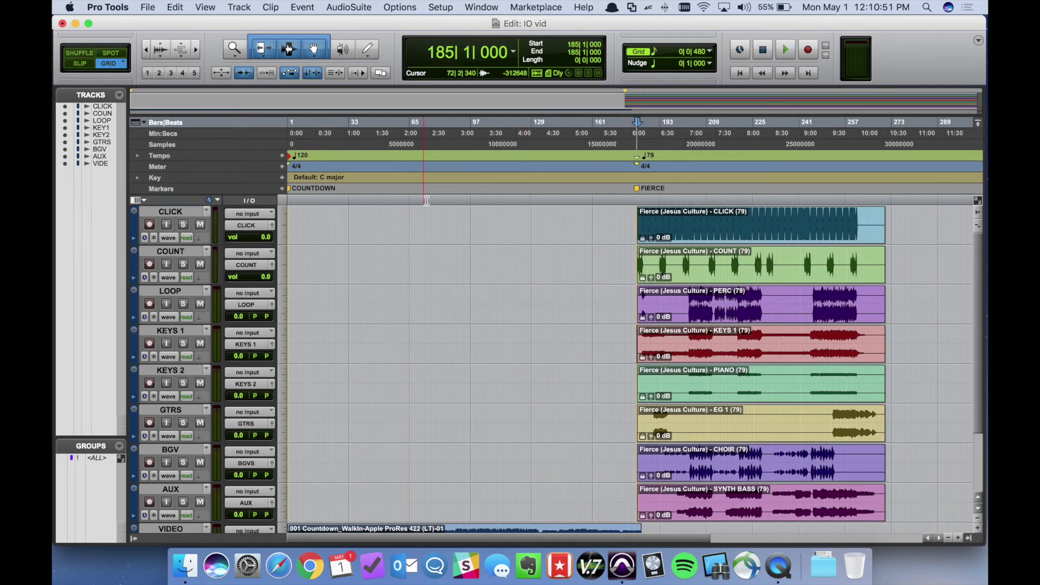
click(445, 5)
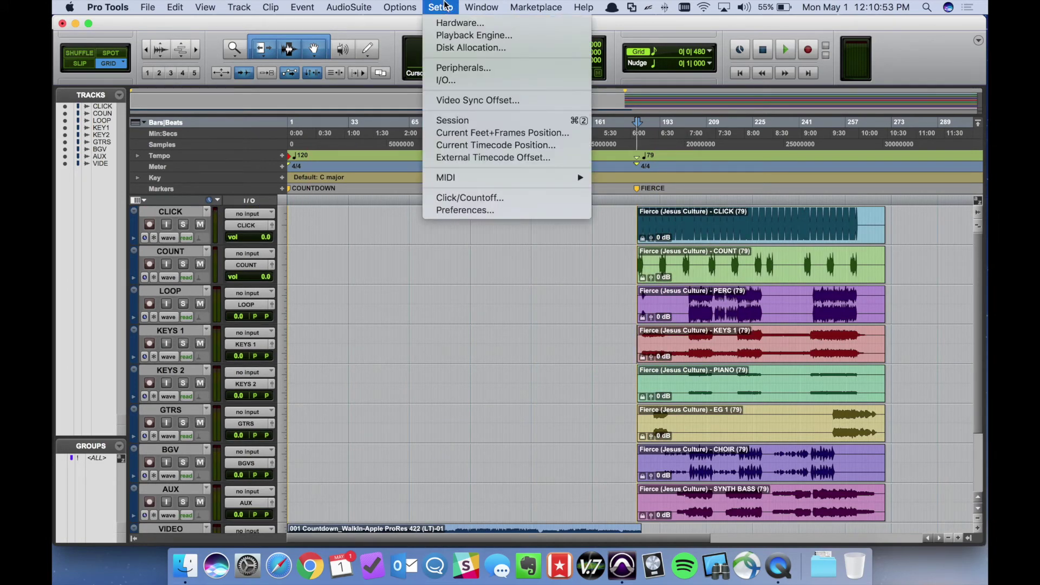
- Export the I/O settings as OFFICE TEST.pio, overwriting the earlier file of that name
click(450, 81)
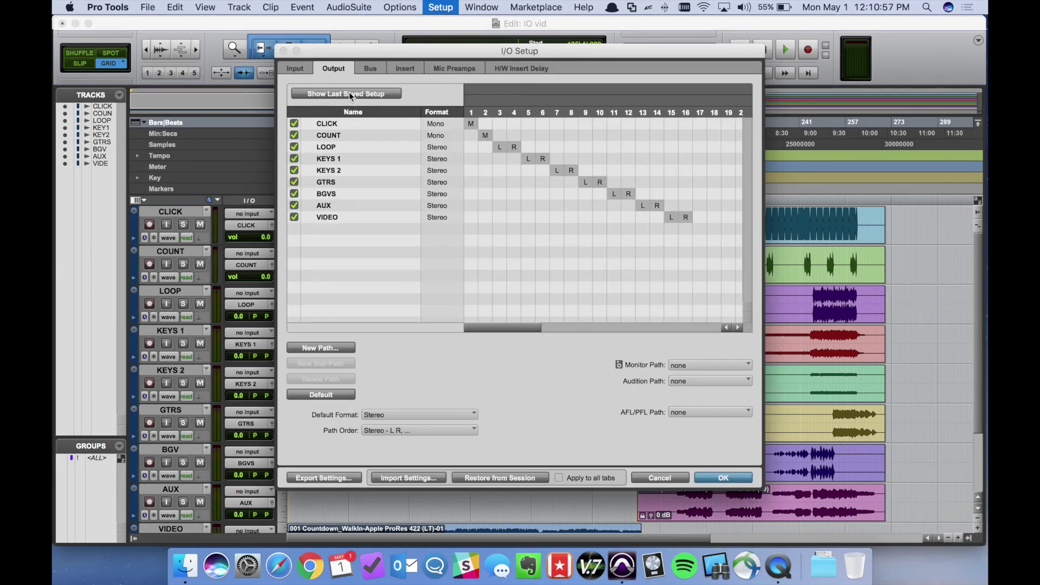
click(320, 476)
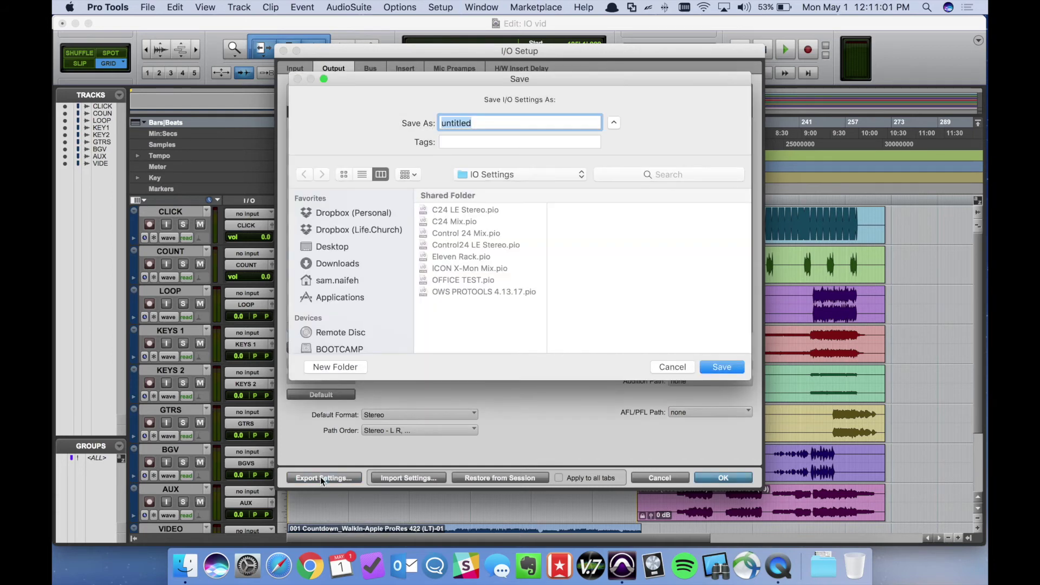
text(OFFICE TEST)
click(724, 368)
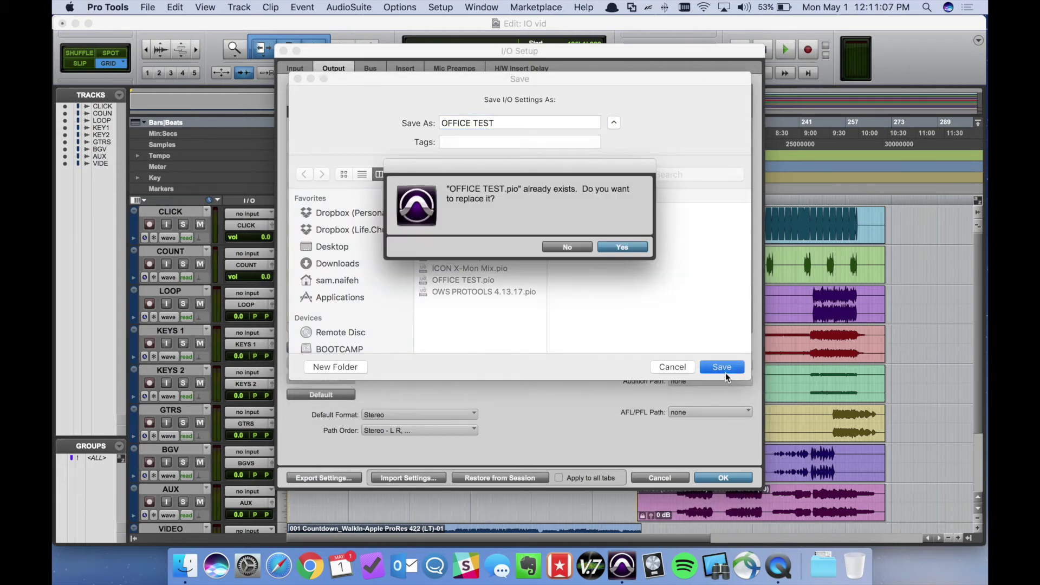
click(632, 248)
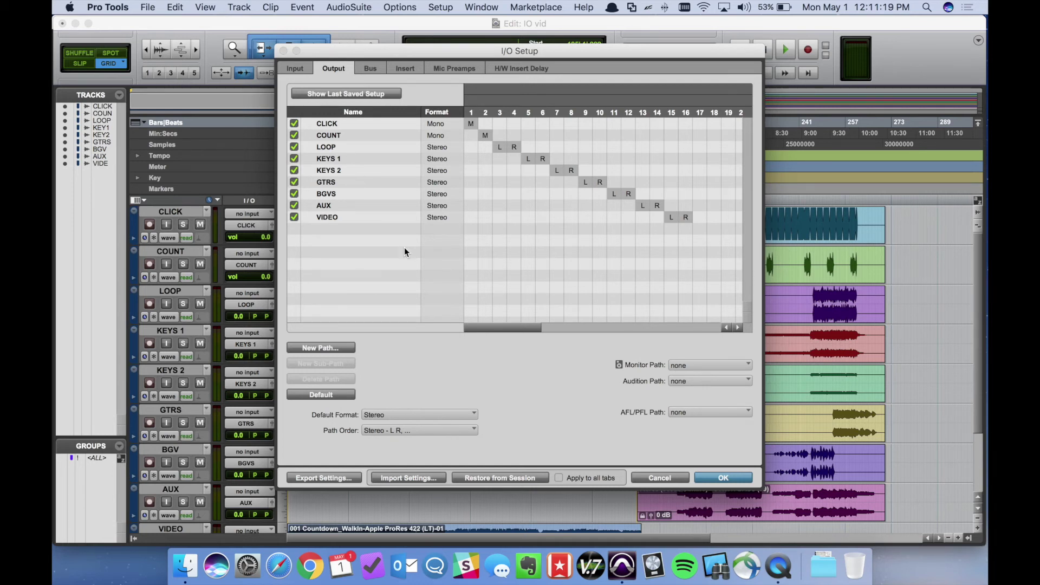
- Delete all output paths and all nine bus paths from the I/O setup
click(390, 205)
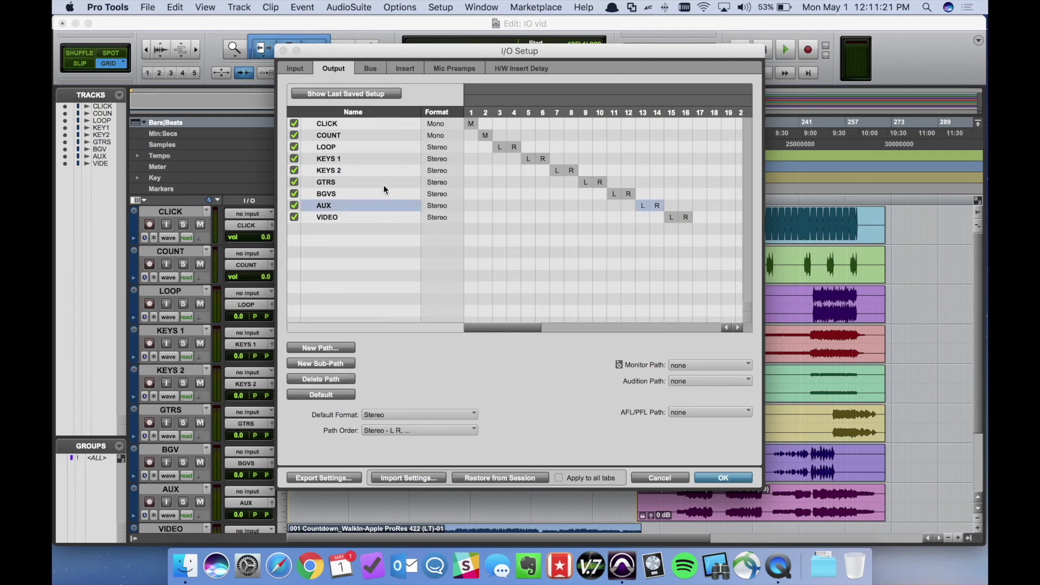
key(super+a)
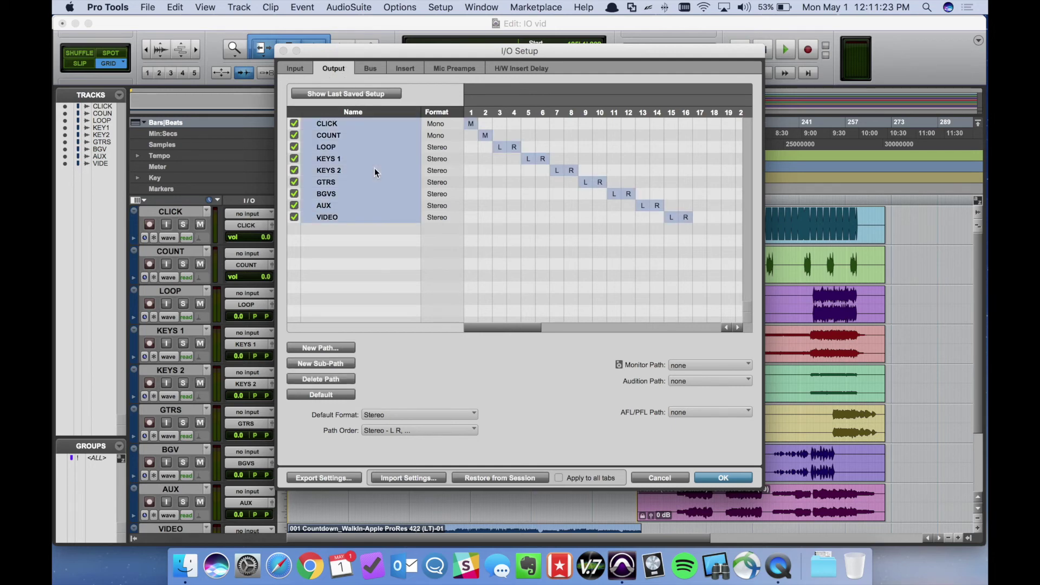
key(BackSpace)
key(Return)
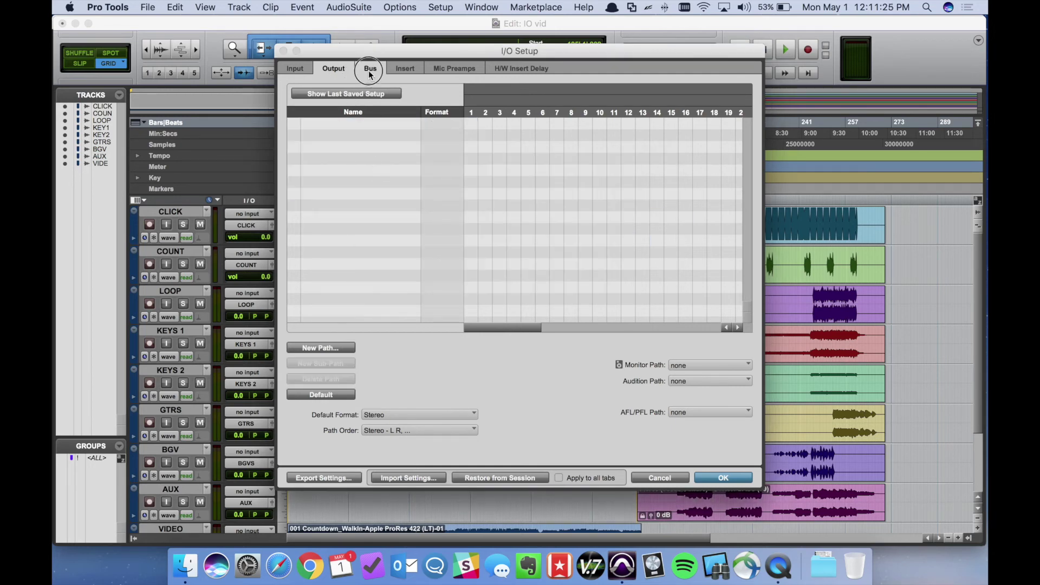
click(370, 70)
key(super+a)
key(BackSpace)
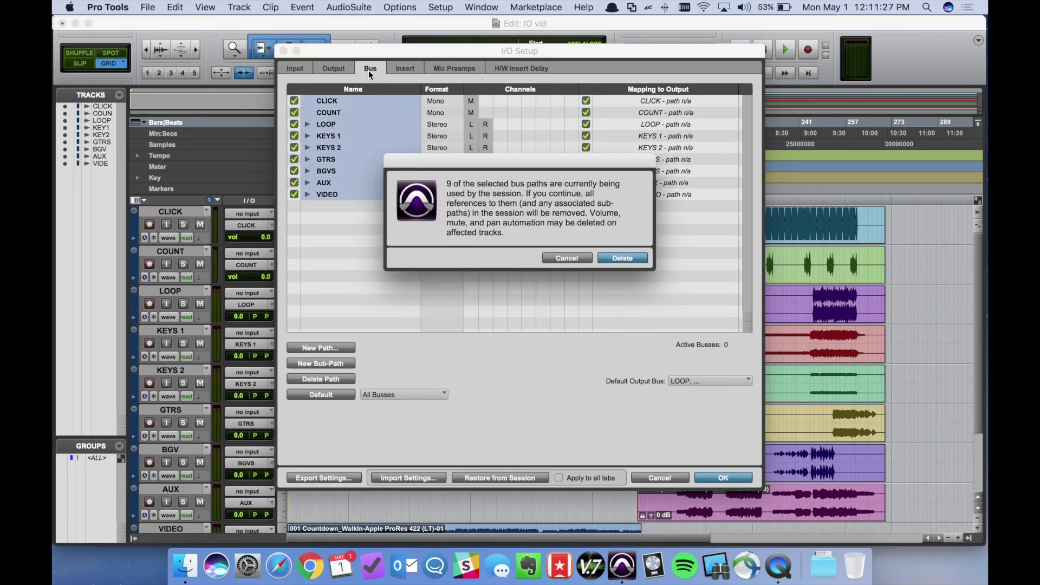
key(Return)
- Import OFFICE TEST.pio to restore both the output paths and the bus paths
click(339, 69)
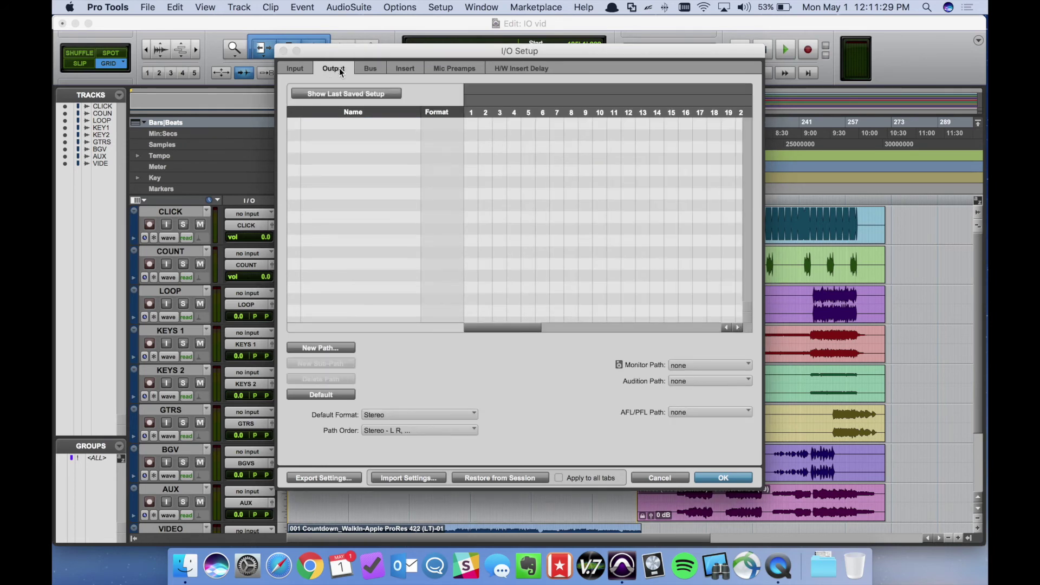
click(395, 481)
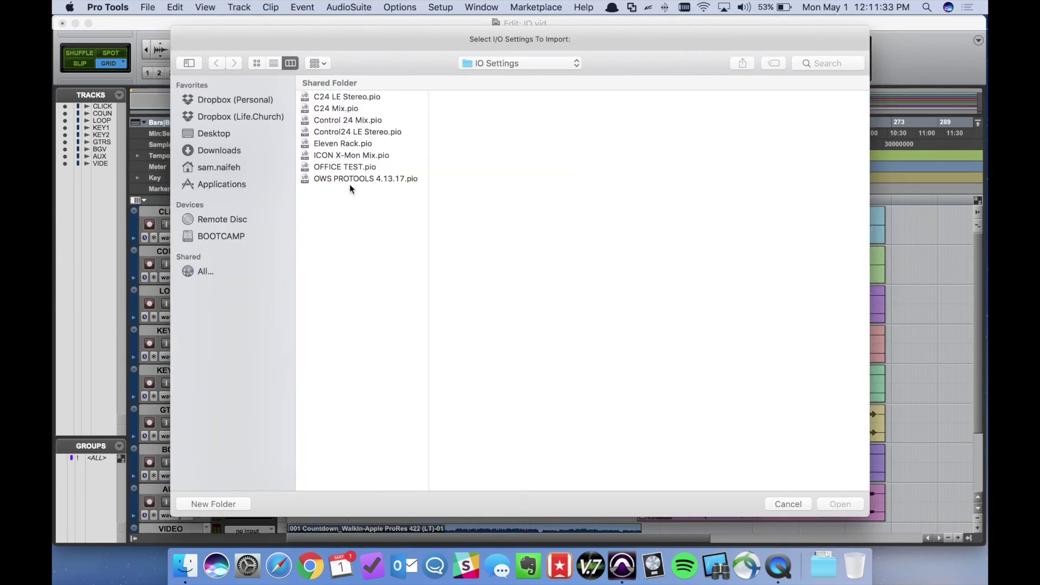
click(342, 167)
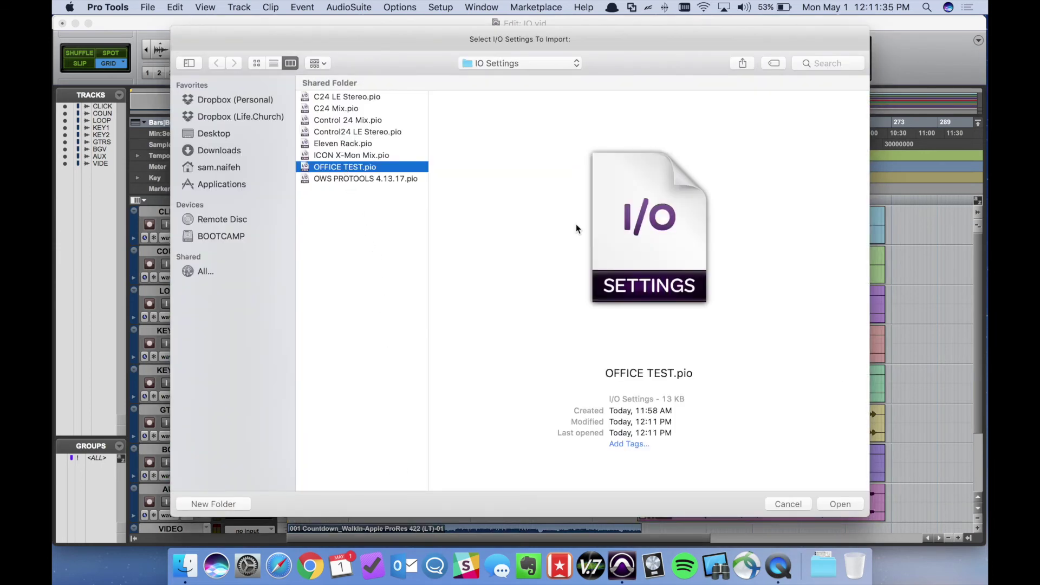
click(840, 504)
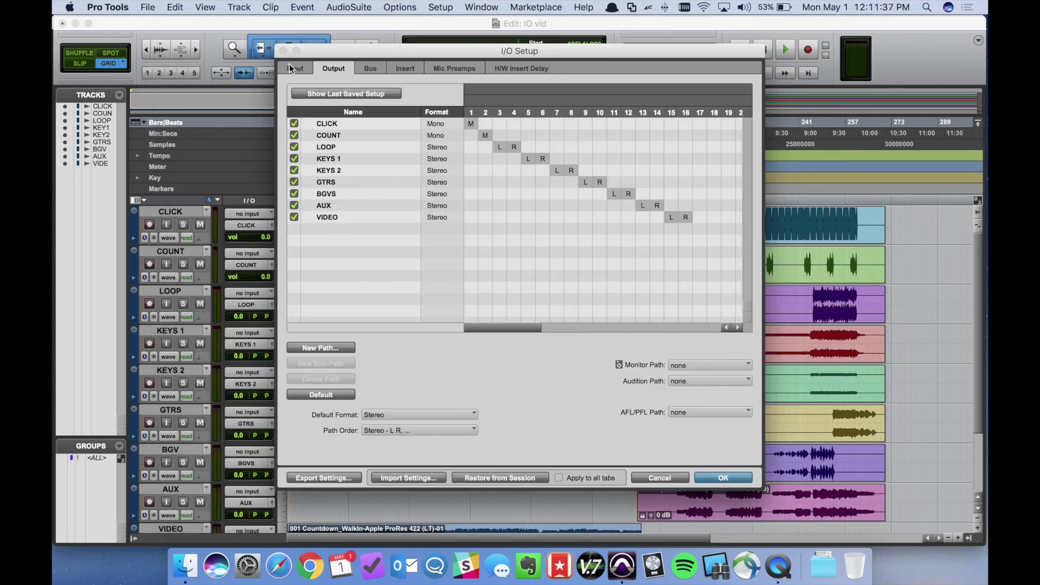
click(370, 70)
click(383, 479)
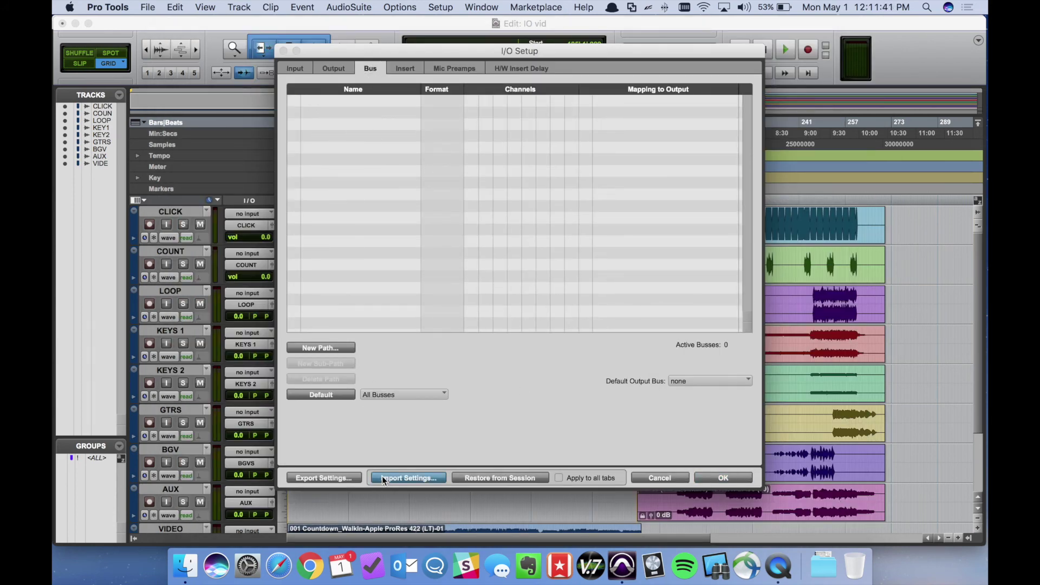
click(357, 167)
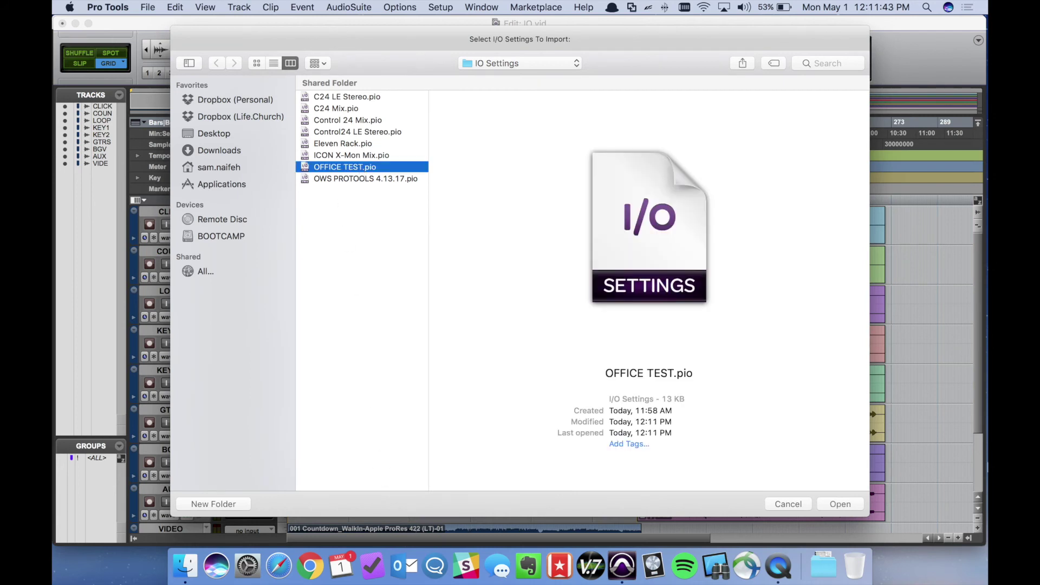
click(850, 495)
click(845, 503)
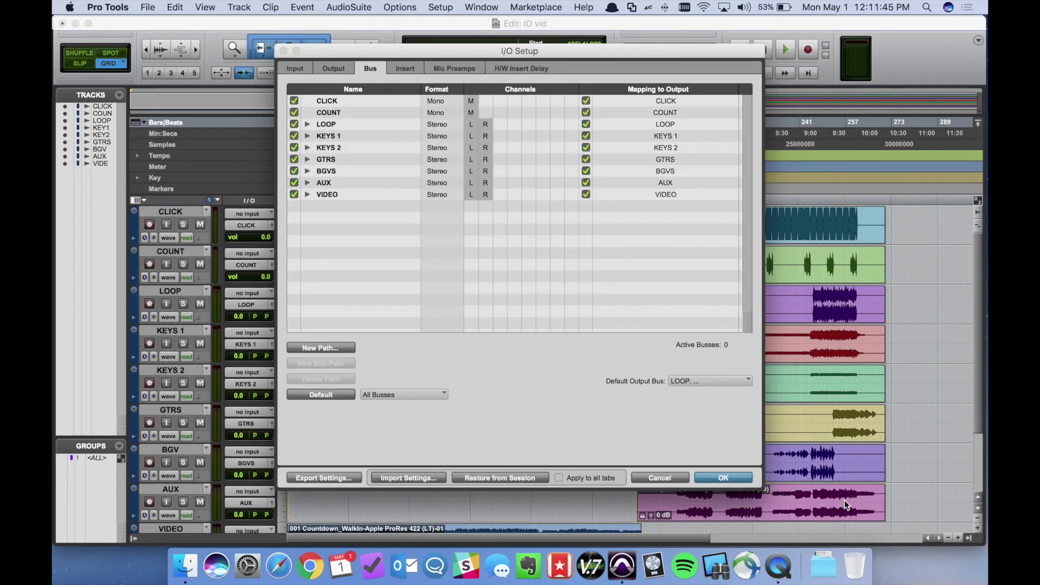
- Review the restored output and bus paths, then apply the I/O setup
click(335, 69)
click(369, 69)
click(333, 69)
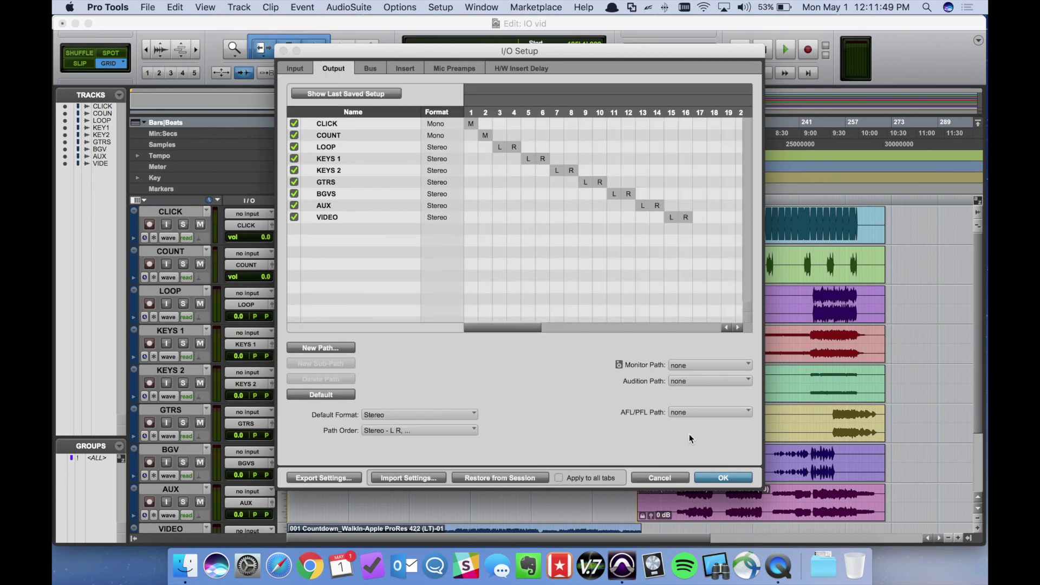
click(700, 477)
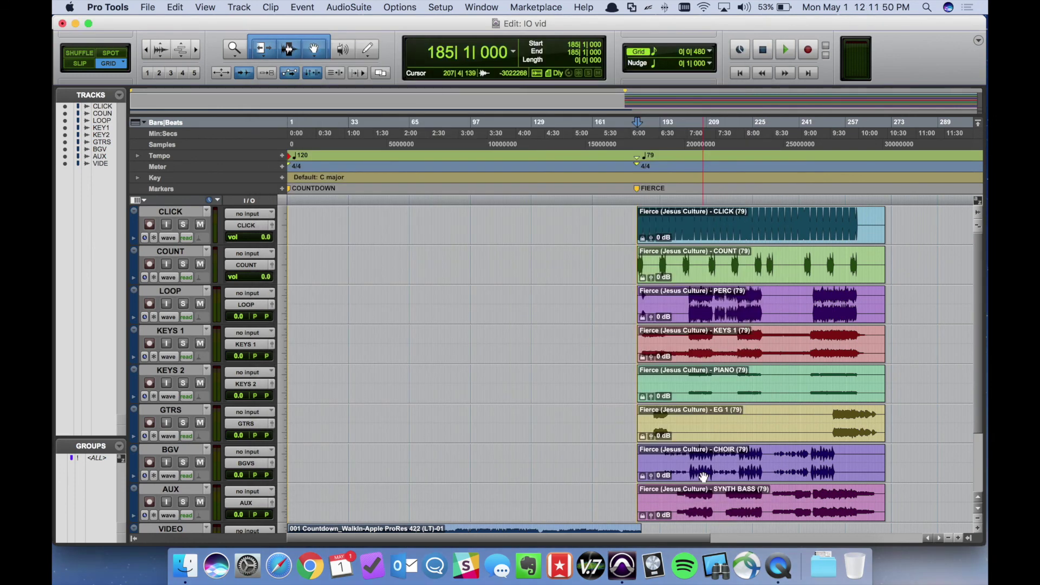
click(232, 226)
mouse_move(271, 225)
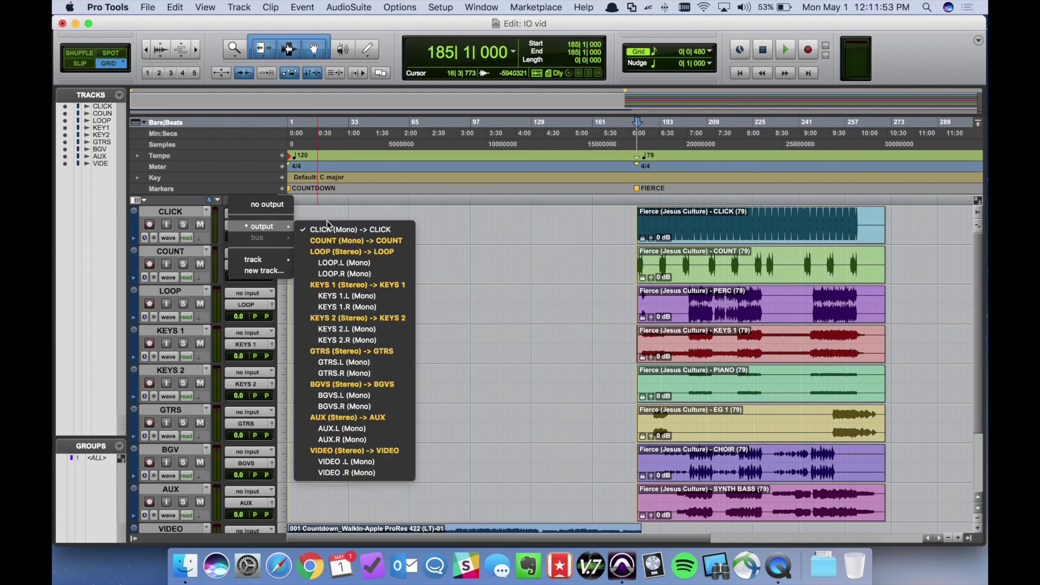
click(577, 354)
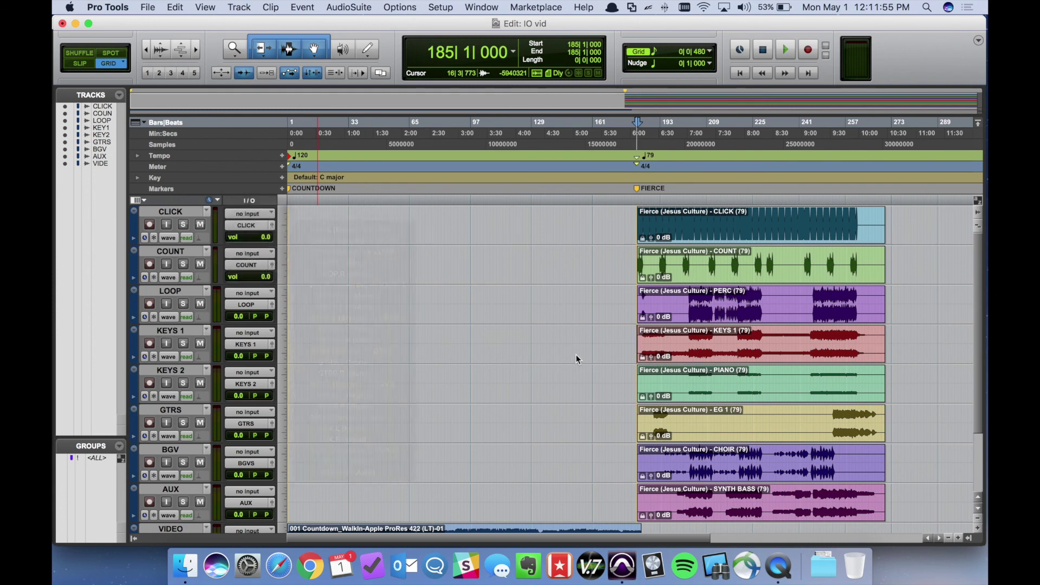